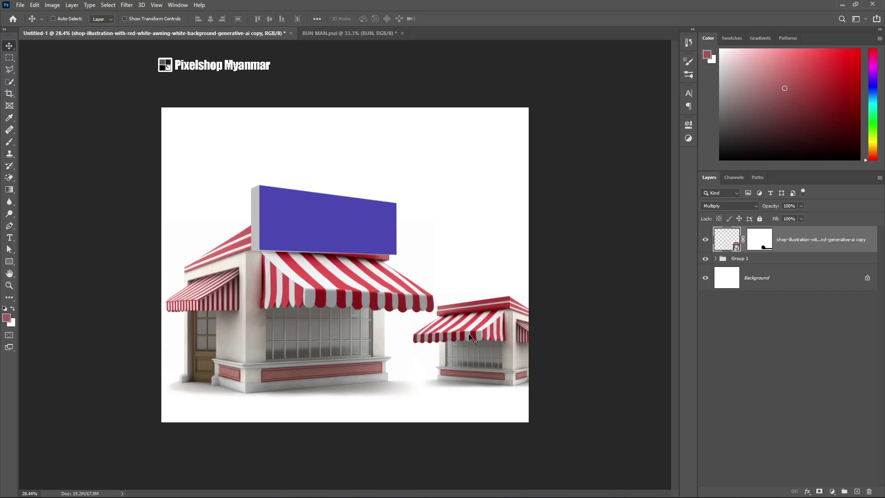
# Nudge the small shop layer slightly left and up, then put it into Free Transform
pyautogui.moveTo(472, 348); pyautogui.dragTo(463, 345)
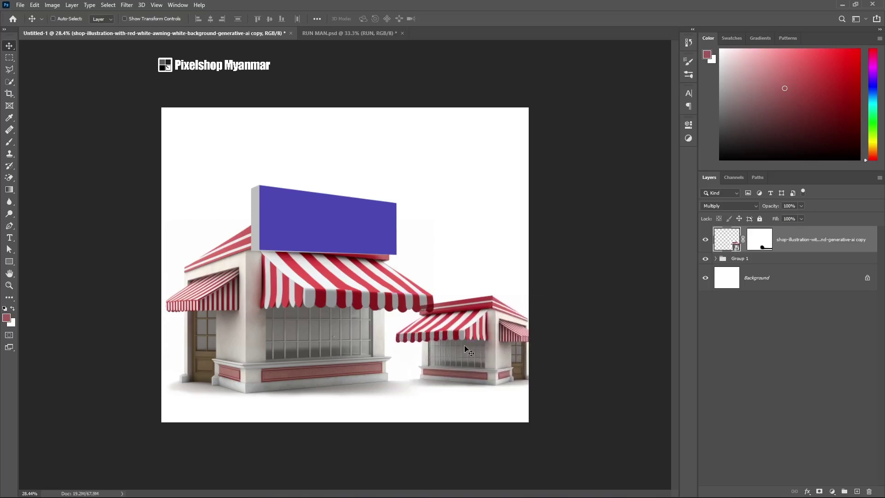
pyautogui.hotkey('ctrl', 't')
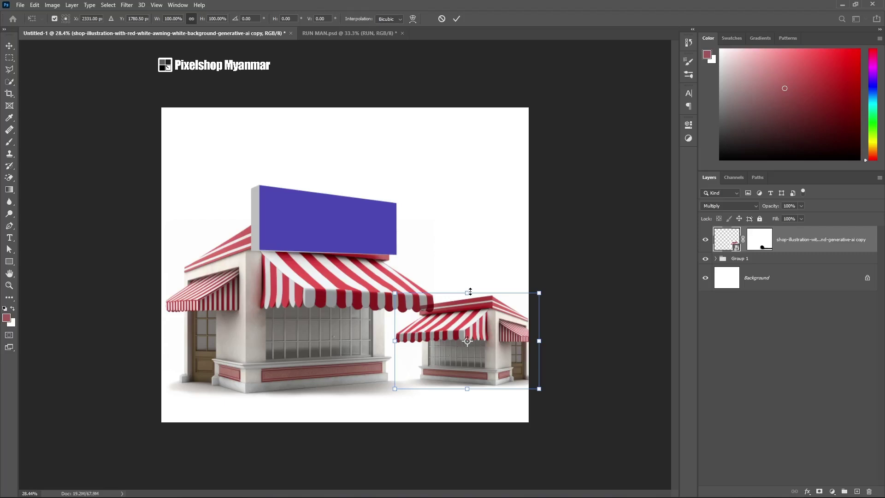
# Scale the small shop copy to about 110% and nudge it slightly left and down
pyautogui.moveTo(468, 294); pyautogui.dragTo(487, 242)
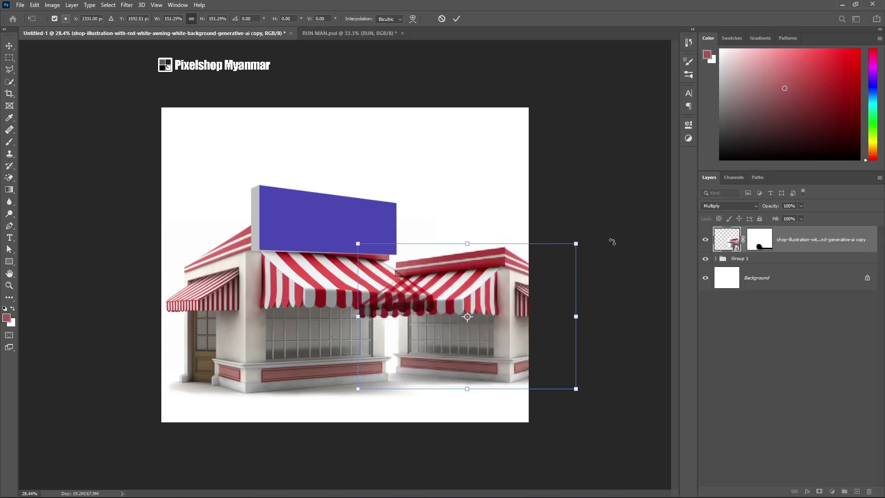
pyautogui.moveTo(576, 243); pyautogui.dragTo(517, 285)
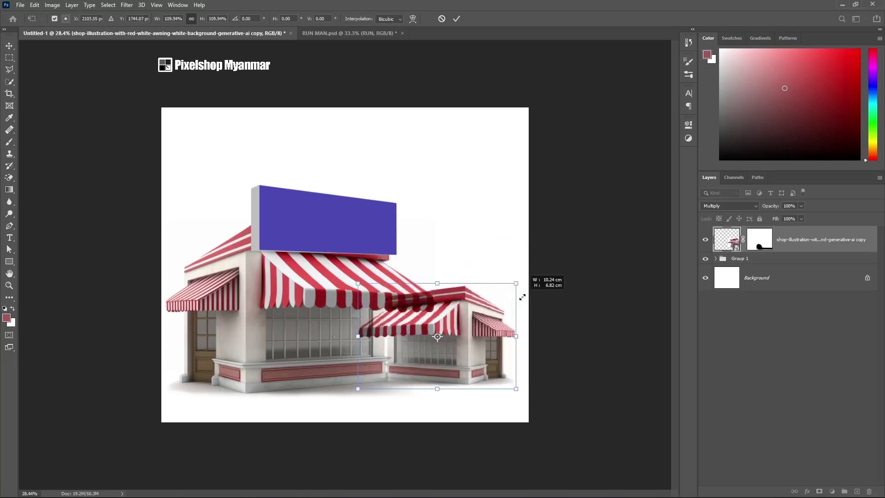
pyautogui.moveTo(480, 321); pyautogui.dragTo(514, 322)
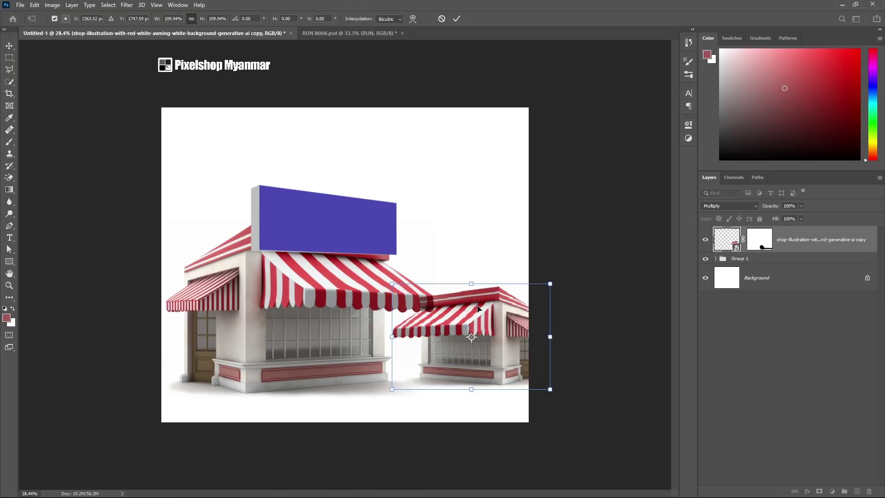
pyautogui.moveTo(478, 308); pyautogui.dragTo(475, 310)
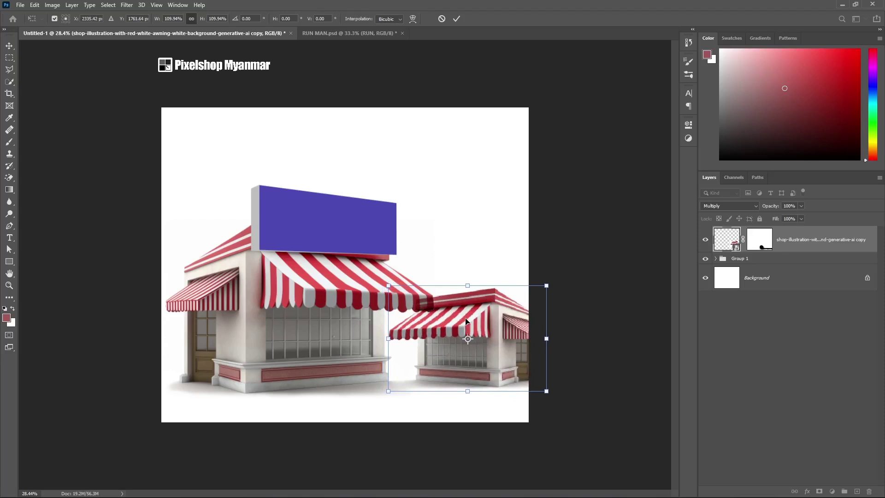
pyautogui.rightClick(466, 322)
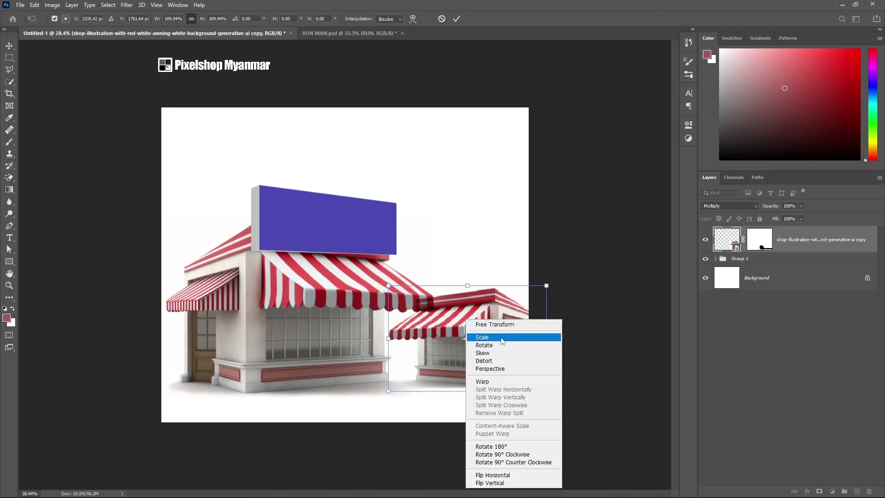
pyautogui.click(497, 338)
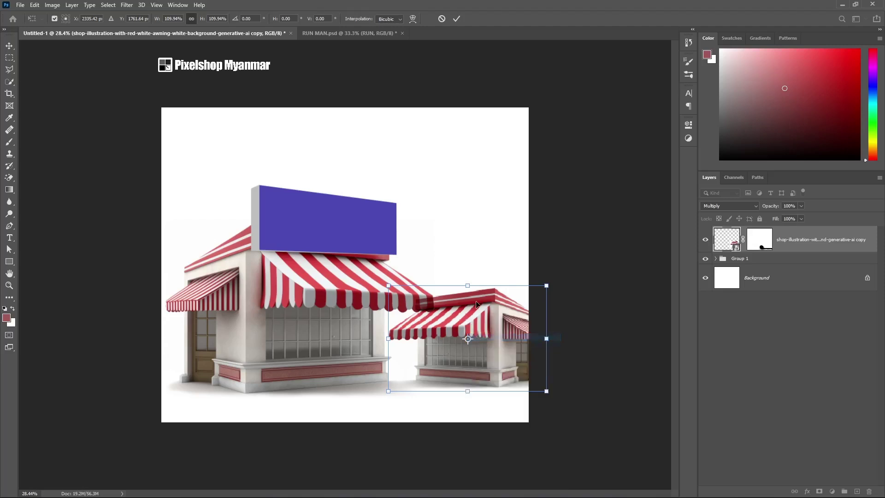
pyautogui.moveTo(477, 286); pyautogui.dragTo(479, 287)
pyautogui.rightClick(488, 313)
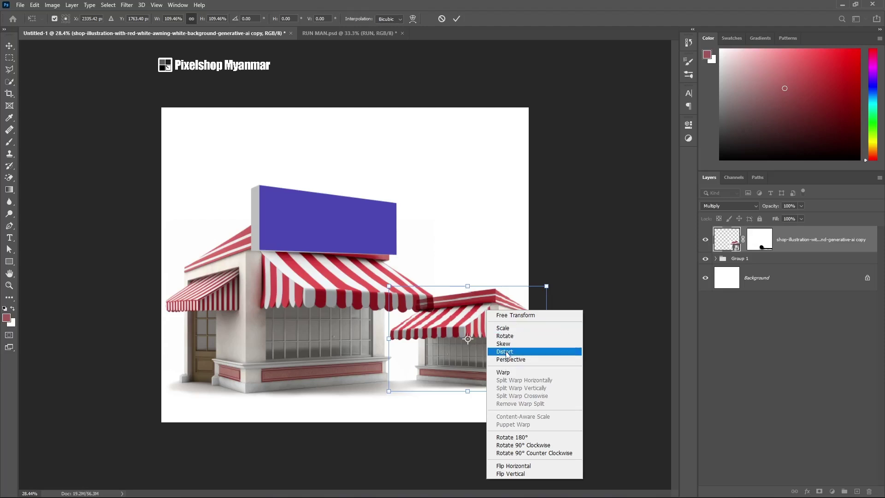
# Distort the small shop's four corners so it leans at an angle, commit, and shift it right
pyautogui.click(505, 352)
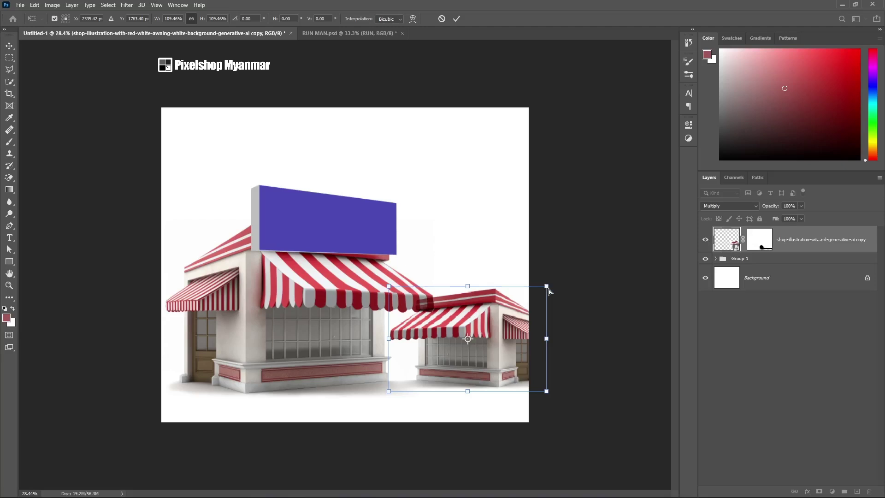
pyautogui.moveTo(546, 287); pyautogui.dragTo(546, 221)
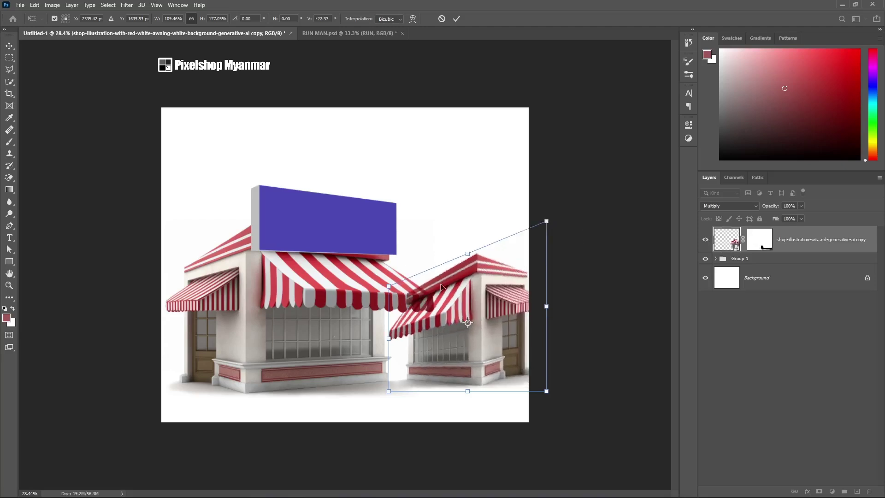
pyautogui.moveTo(388, 285); pyautogui.dragTo(419, 300)
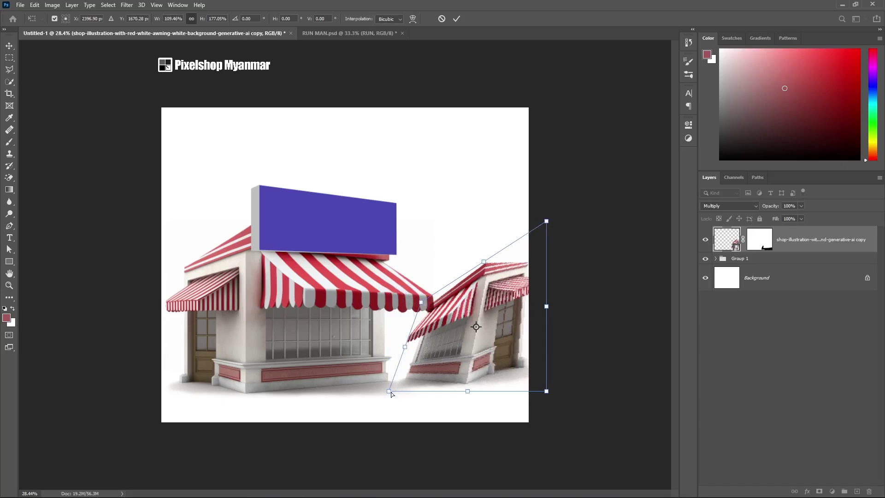
pyautogui.moveTo(389, 391); pyautogui.dragTo(433, 357)
pyautogui.moveTo(547, 391)
pyautogui.mouseDown()
pyautogui.moveTo(498, 366)
pyautogui.moveTo(515, 383)
pyautogui.mouseUp()
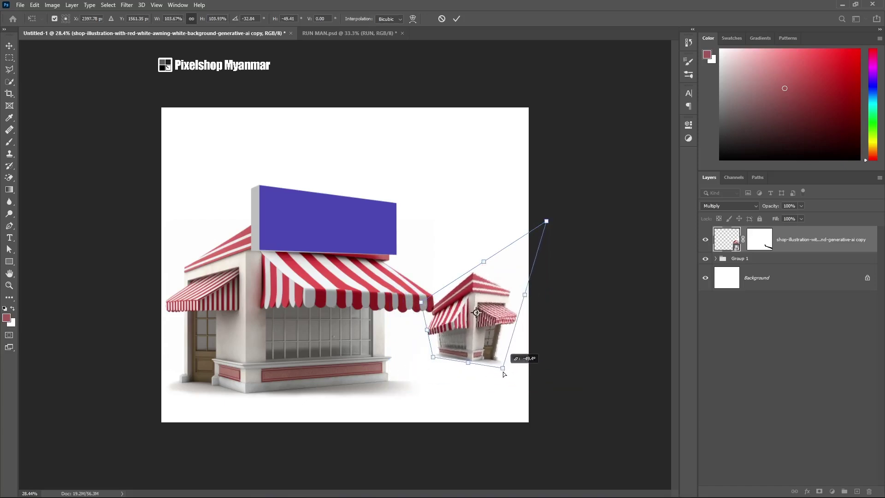
pyautogui.moveTo(433, 357); pyautogui.dragTo(439, 381)
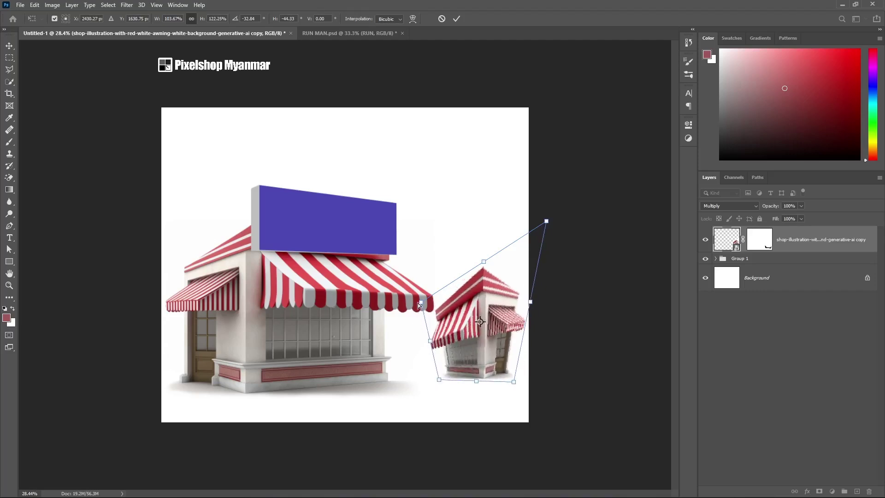
pyautogui.moveTo(418, 301); pyautogui.dragTo(411, 294)
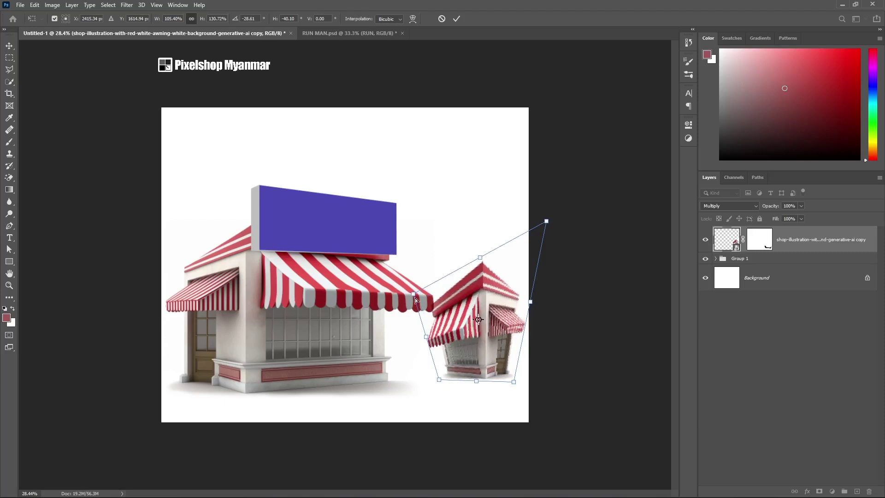
pyautogui.click(456, 19)
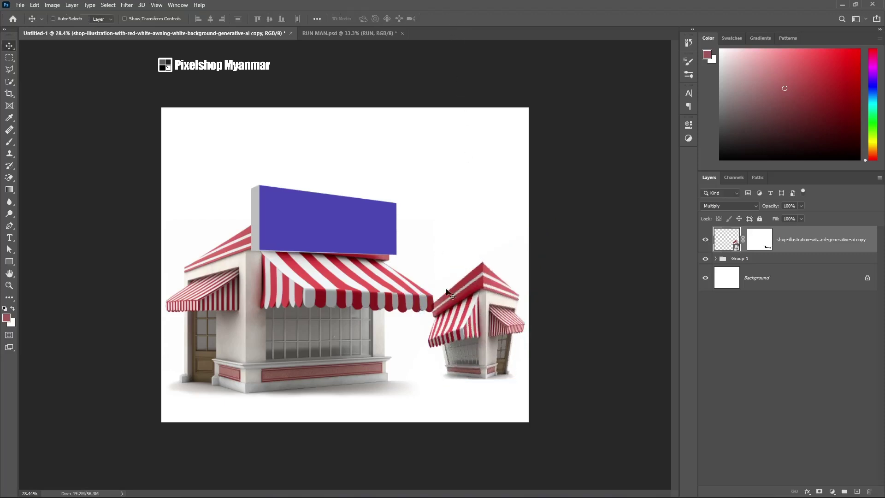
pyautogui.moveTo(483, 326); pyautogui.dragTo(501, 328)
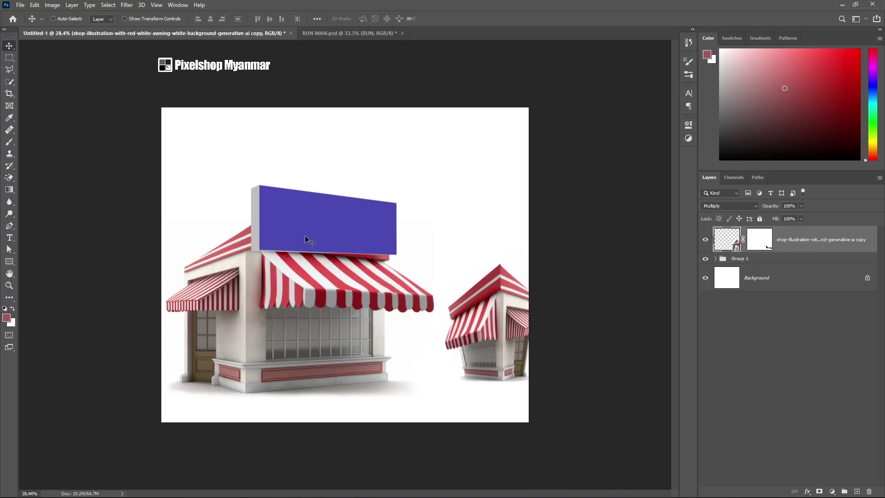
# With Group 1 selected, start a new text layer on the canvas in pink
pyautogui.click(784, 259)
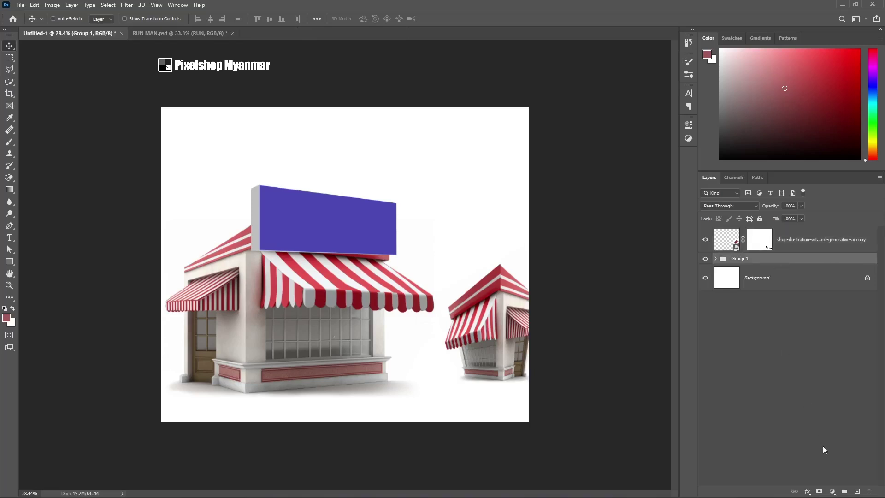
pyautogui.click(10, 238)
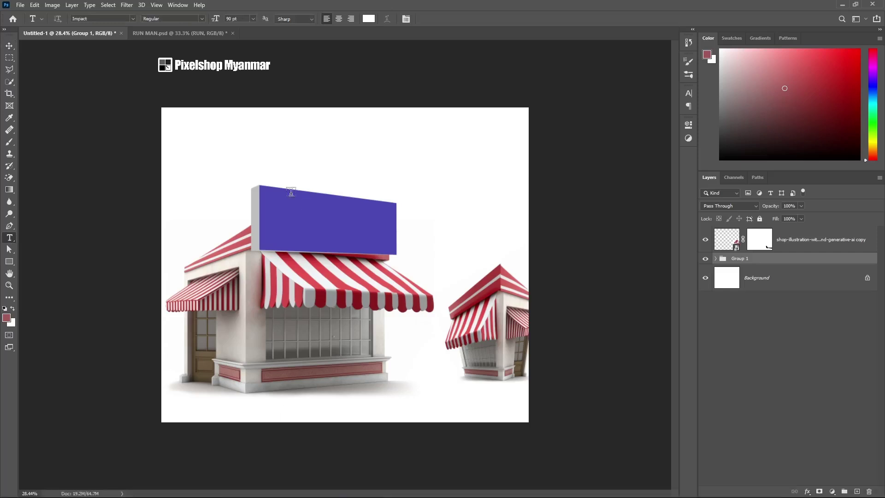
pyautogui.click(291, 160)
pyautogui.click(369, 19)
pyautogui.click(640, 337)
pyautogui.click(807, 338)
# Type 'MM SHOP', commit it, and move it over the blue sign
pyautogui.write('MM SHOP')
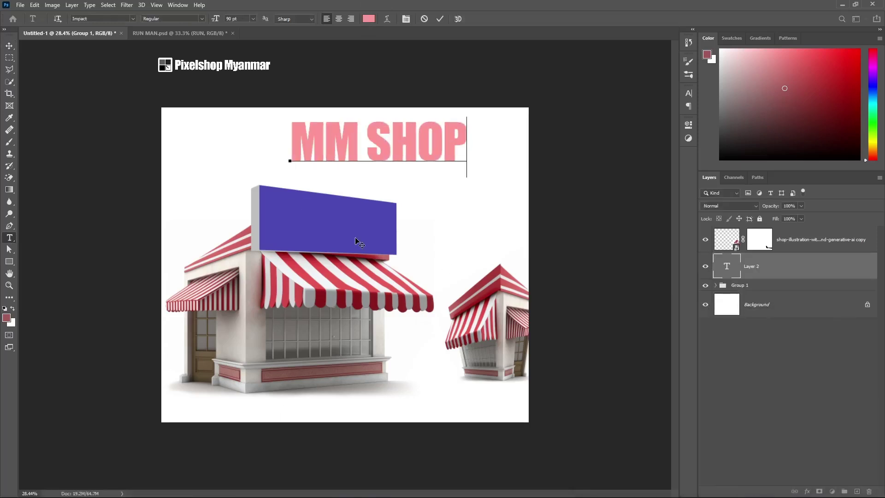
pyautogui.hotkey('ctrl', 'Return')
pyautogui.press('v')
pyautogui.moveTo(382, 141)
pyautogui.mouseDown()
pyautogui.moveTo(358, 220)
pyautogui.moveTo(348, 221)
pyautogui.mouseUp()
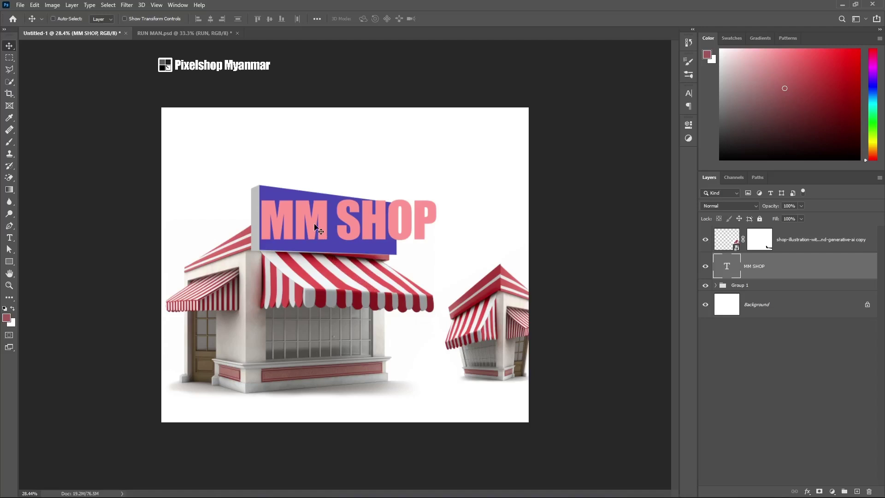
# Convert the MM SHOP text layer into a smart object from its layer menu
pyautogui.press('ctrl')
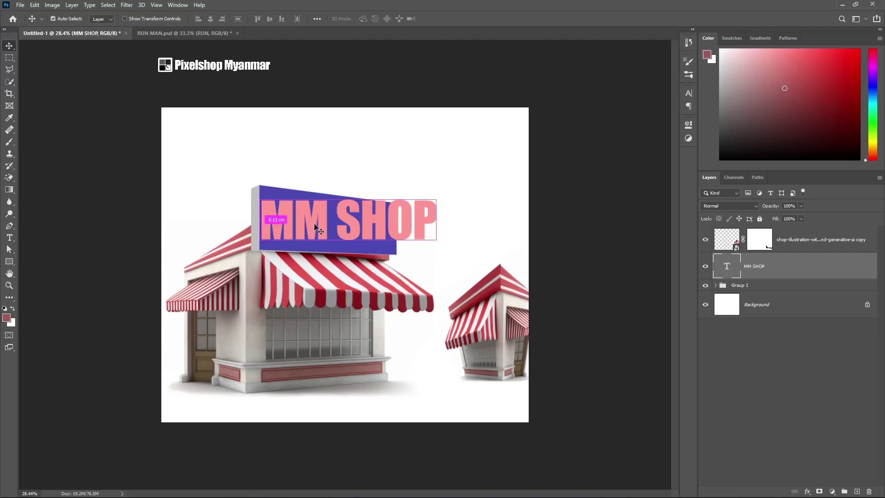
pyautogui.hotkey('ctrl', 't')
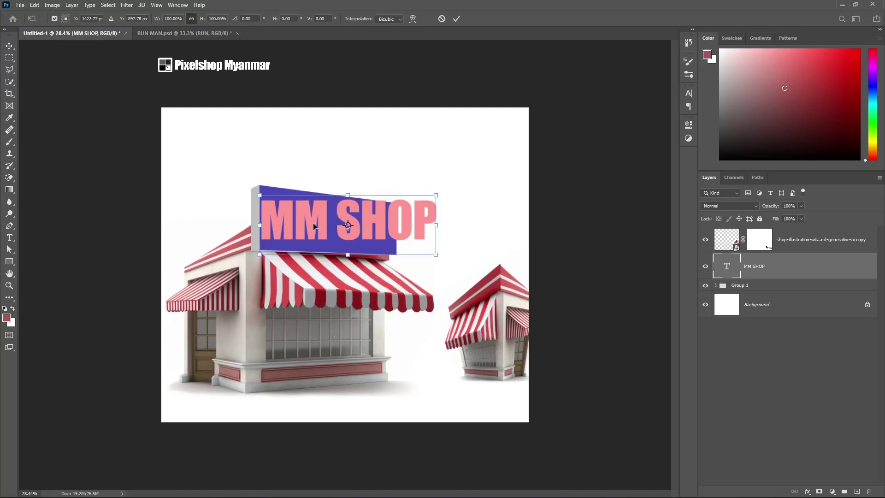
pyautogui.rightClick(315, 224)
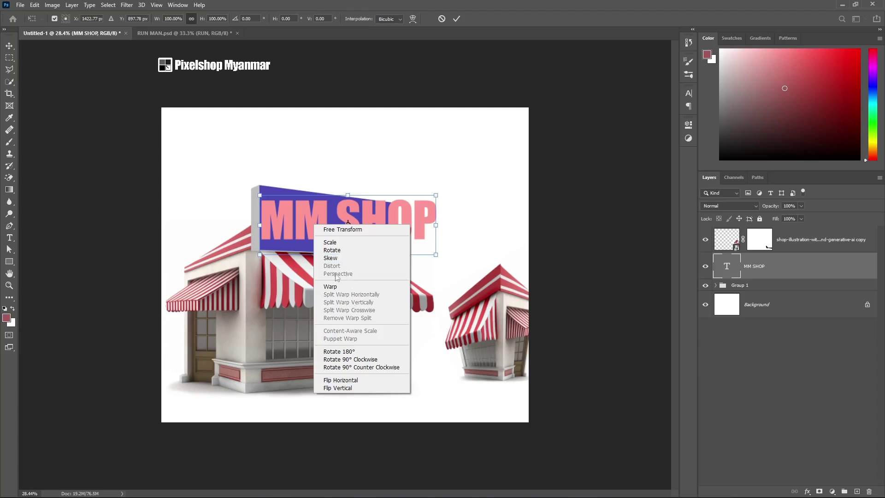
pyautogui.click(454, 19)
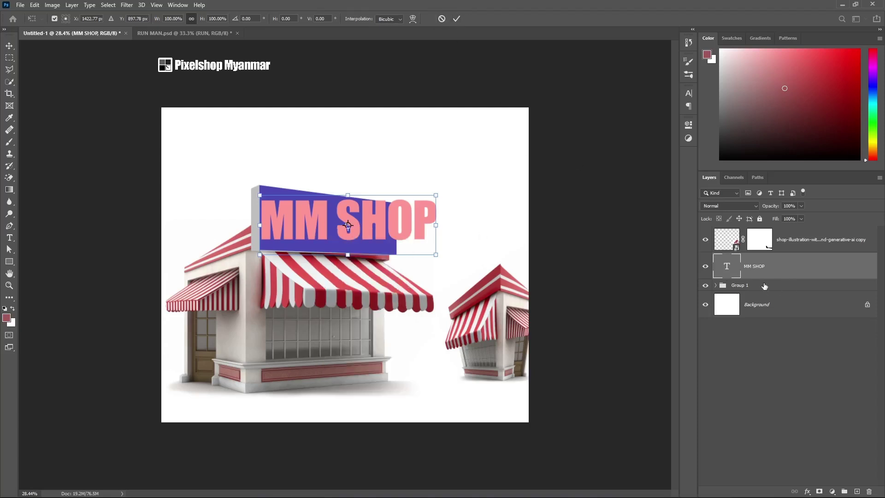
pyautogui.press('Return')
pyautogui.rightClick(786, 270)
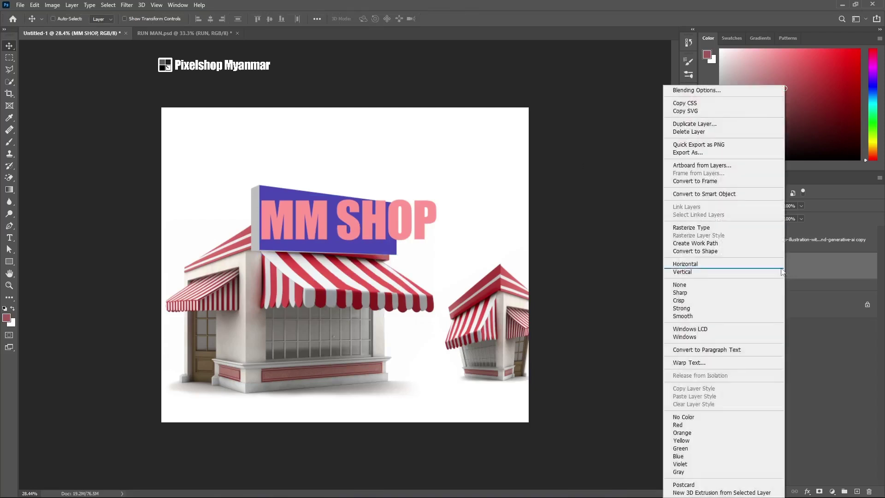
pyautogui.click(692, 194)
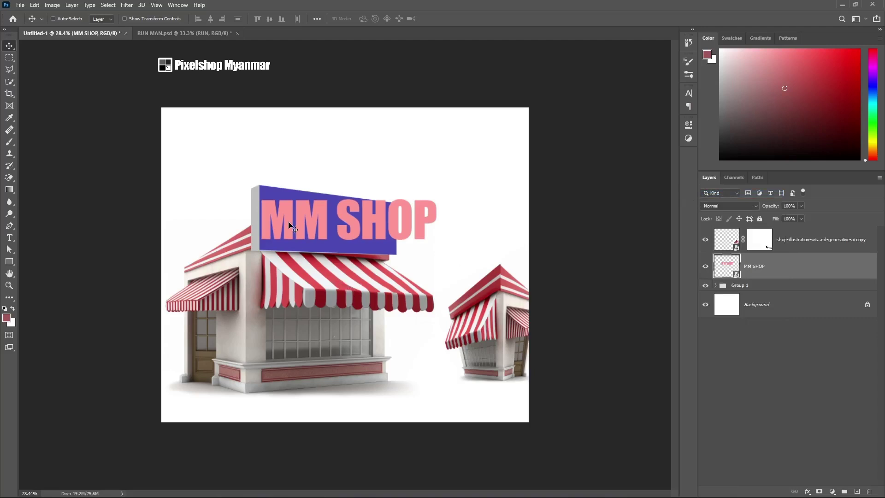
# Put the MM SHOP smart object into Distort mode and zoom in on the sign
pyautogui.hotkey('ctrl', 't')
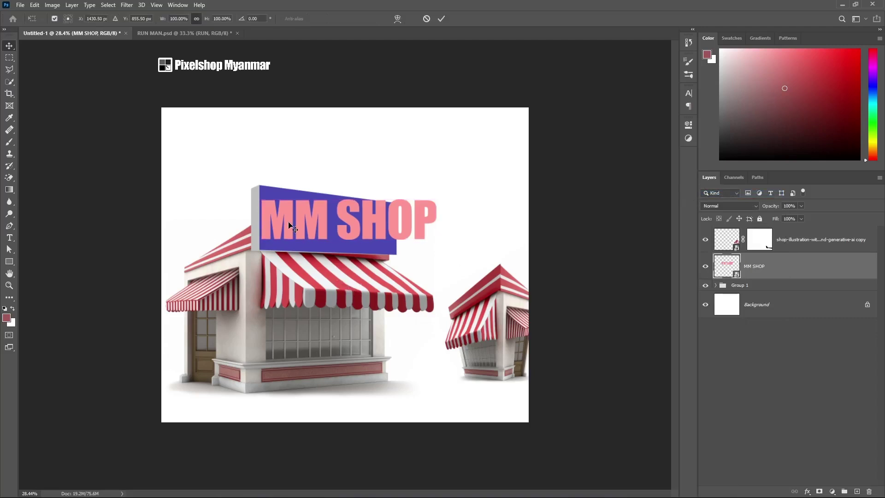
pyautogui.rightClick(289, 225)
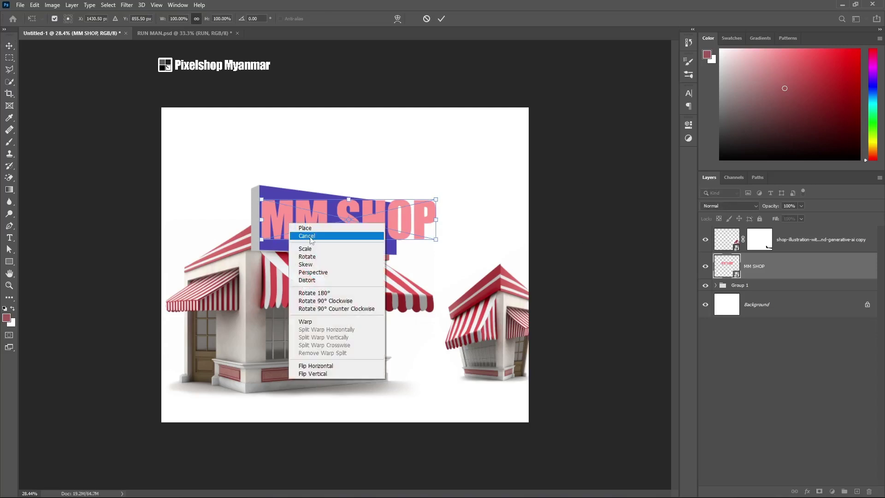
pyautogui.click(307, 281)
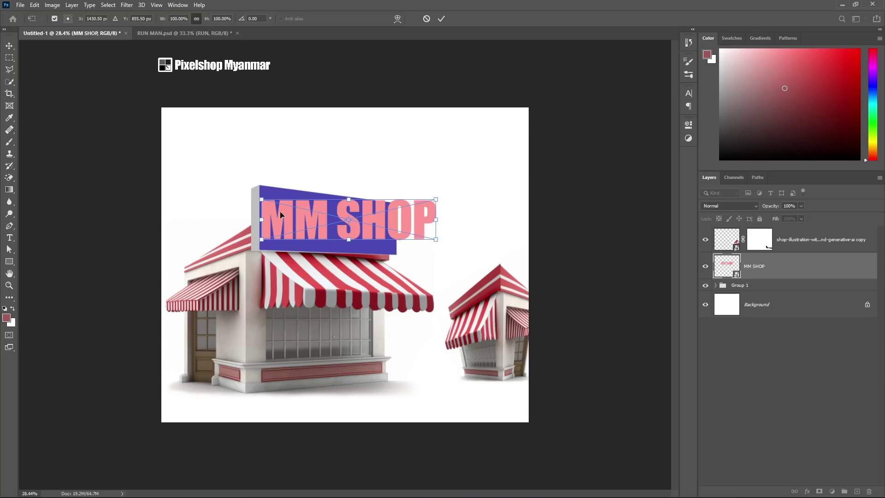
pyautogui.scroll(3, 277, 212)
pyautogui.scroll(3, 258, 194)
pyautogui.scroll(3, 236, 179)
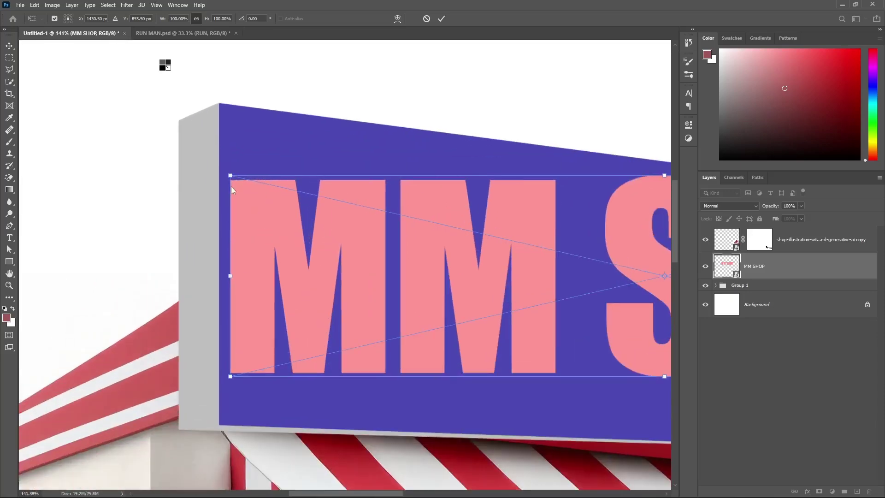
pyautogui.scroll(-3, 231, 187)
pyautogui.scroll(-3, 249, 193)
pyautogui.scroll(-2, 270, 201)
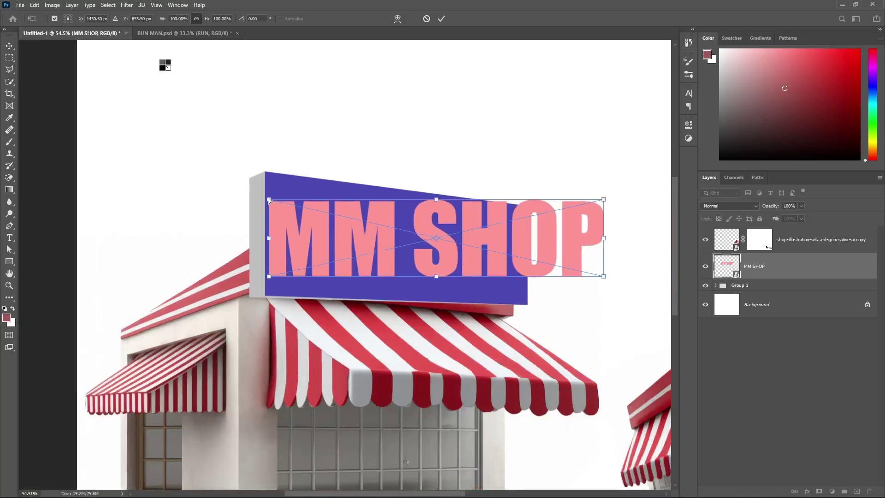
pyautogui.scroll(1, 270, 200)
# Drag the text's top-left and bottom-left corners to the sign's slanted left edge and commit
pyautogui.moveTo(269, 201); pyautogui.dragTo(269, 173)
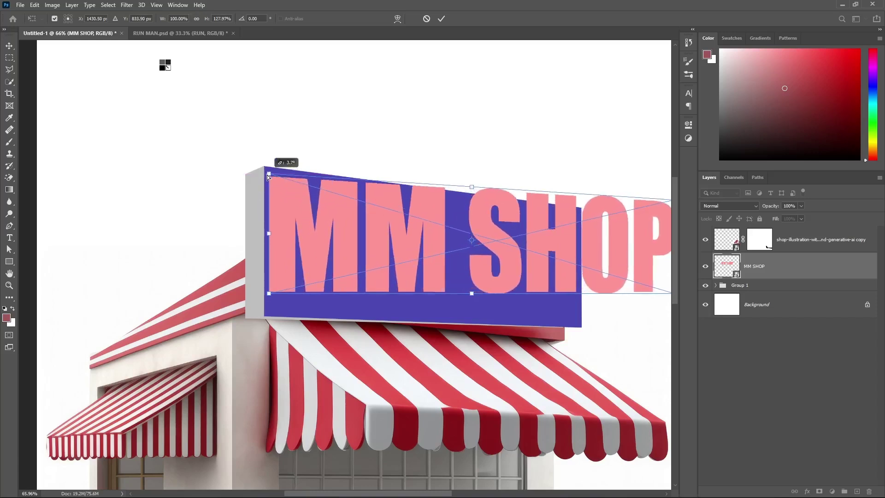
pyautogui.moveTo(269, 294); pyautogui.dragTo(267, 310)
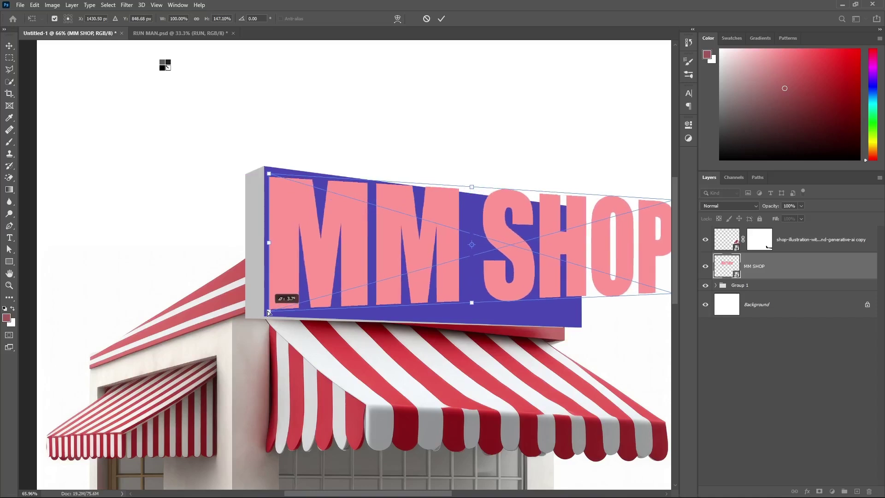
pyautogui.scroll(-1, 406, 282)
pyautogui.scroll(-1, 406, 282)
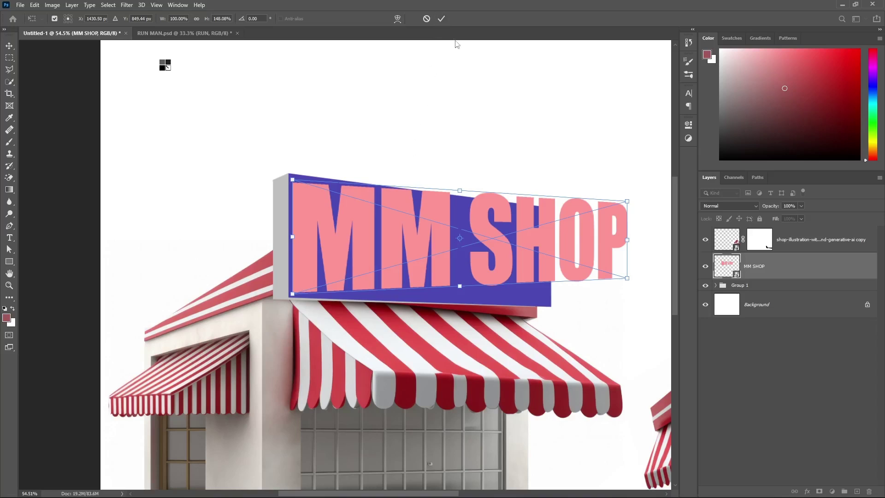
pyautogui.click(441, 20)
pyautogui.hotkey('ctrl', 't')
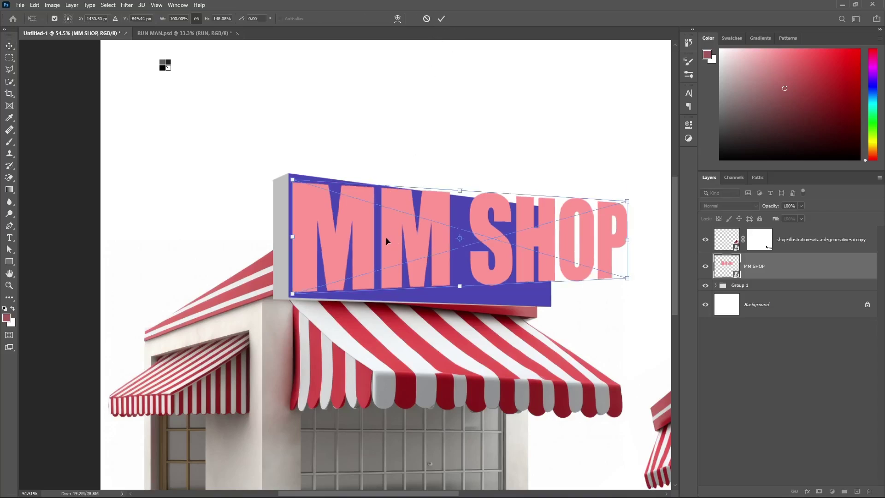
# Narrow the MM SHOP text so it fits within the sign's width
pyautogui.rightClick(387, 239)
pyautogui.click(618, 240)
pyautogui.moveTo(628, 240); pyautogui.dragTo(556, 245)
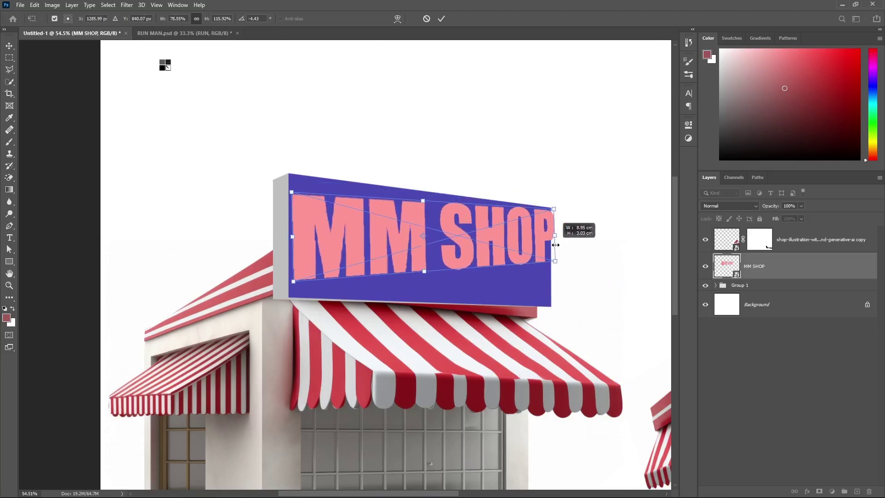
pyautogui.moveTo(556, 245)
pyautogui.mouseDown()
pyautogui.moveTo(599, 248)
pyautogui.moveTo(572, 249)
pyautogui.moveTo(588, 254)
pyautogui.mouseUp()
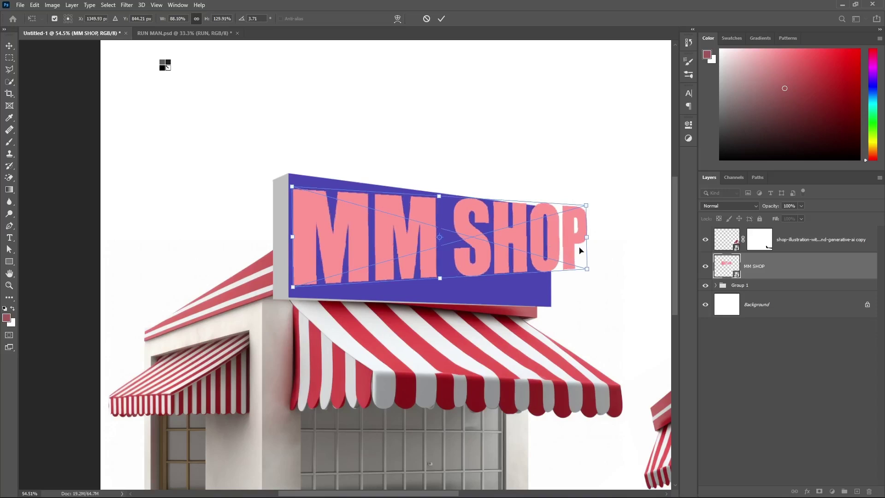
pyautogui.moveTo(590, 236); pyautogui.dragTo(551, 242)
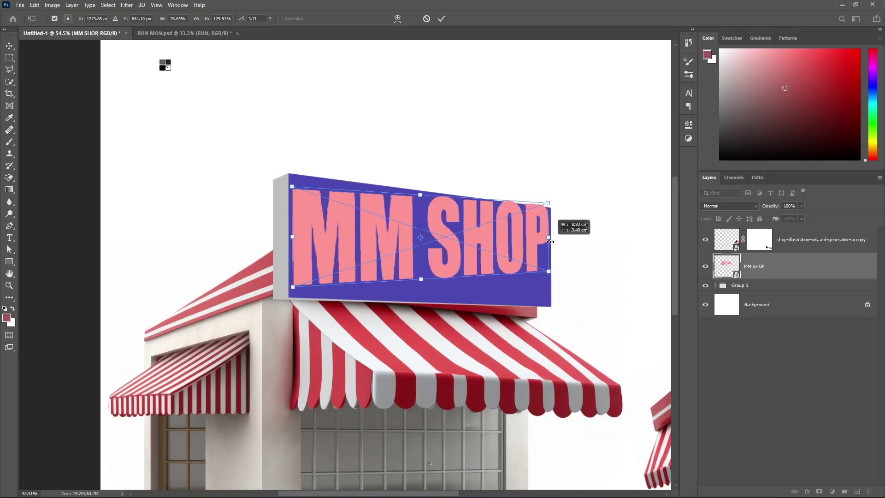
# Distort all four MM SHOP corners onto the sign's corners and commit
pyautogui.rightClick(457, 227)
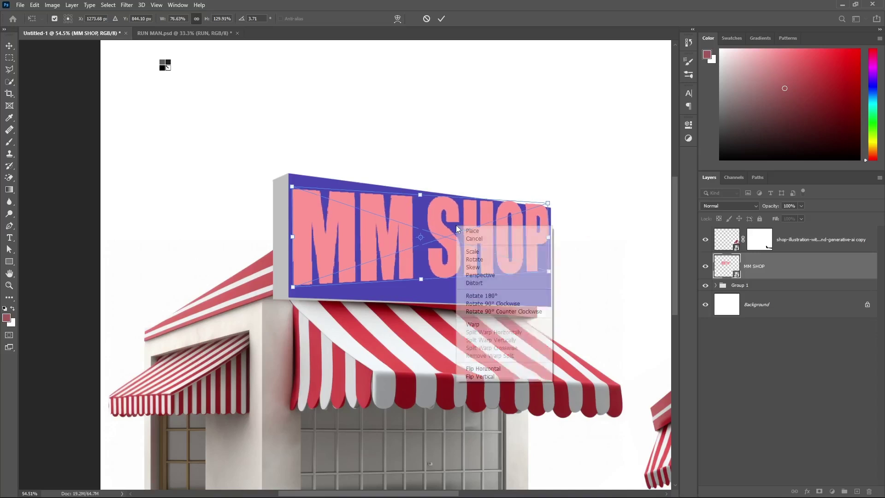
pyautogui.click(478, 282)
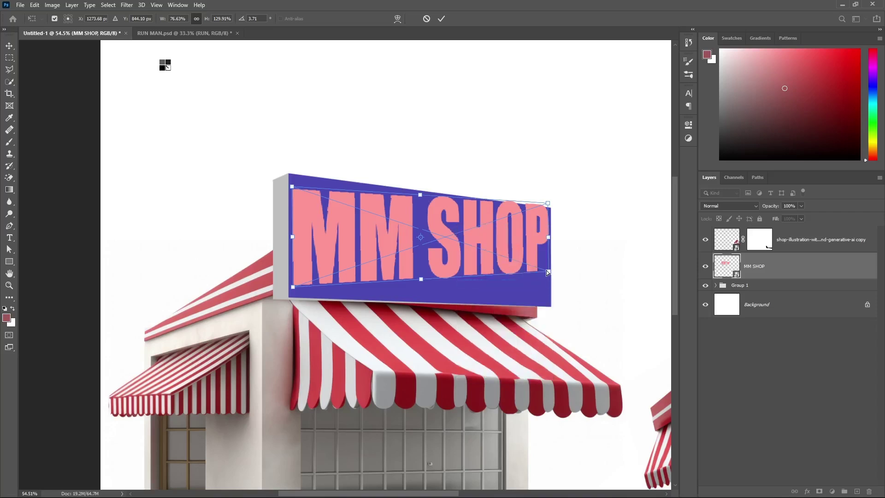
pyautogui.moveTo(549, 272); pyautogui.dragTo(546, 305)
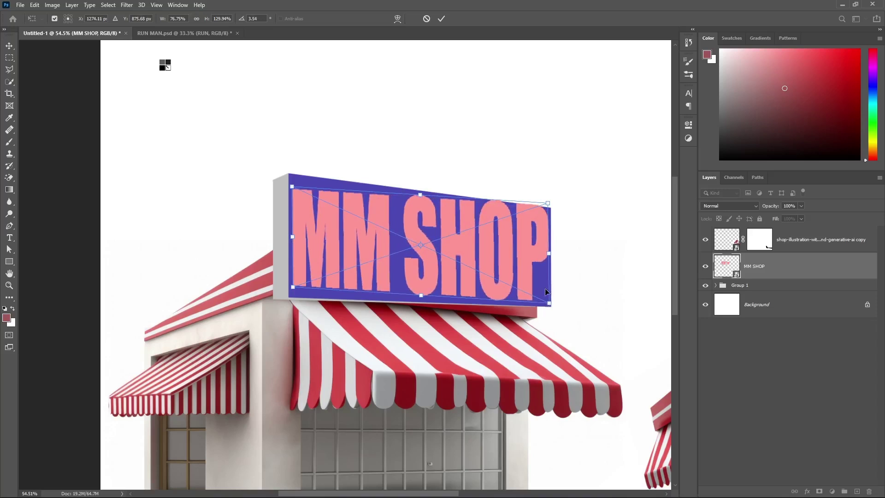
pyautogui.moveTo(548, 205); pyautogui.dragTo(548, 216)
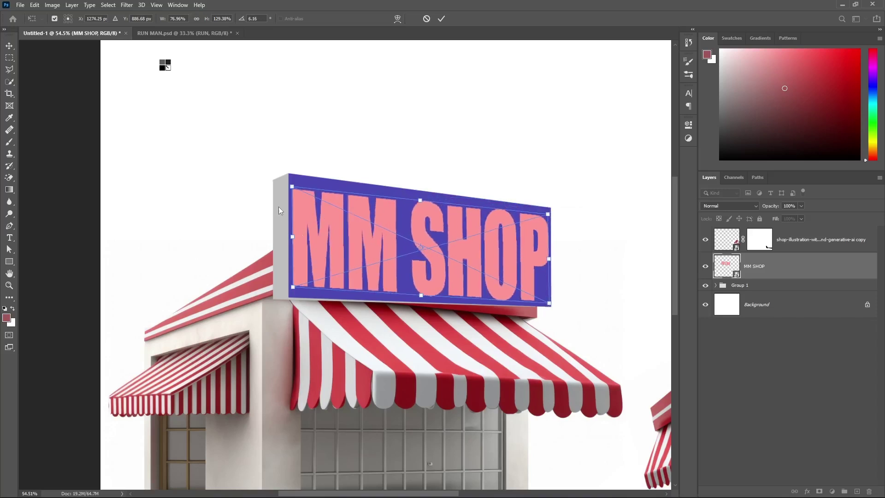
pyautogui.moveTo(292, 186); pyautogui.dragTo(291, 182)
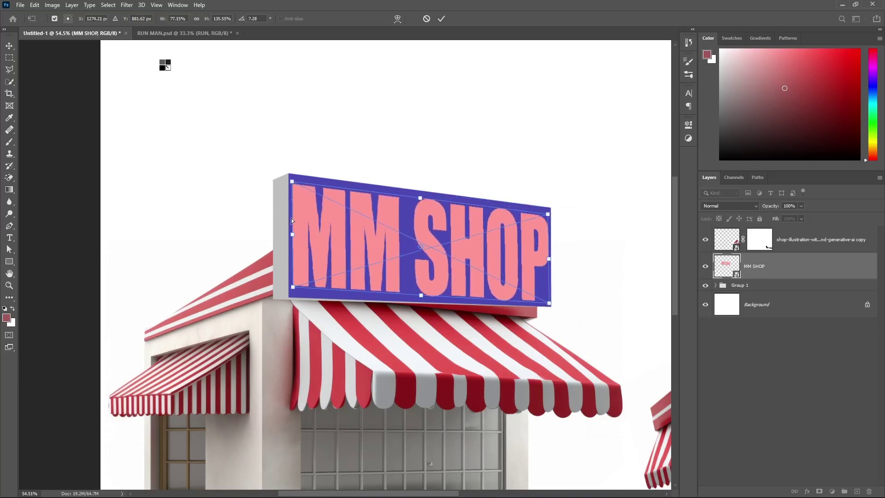
pyautogui.moveTo(297, 286); pyautogui.dragTo(293, 292)
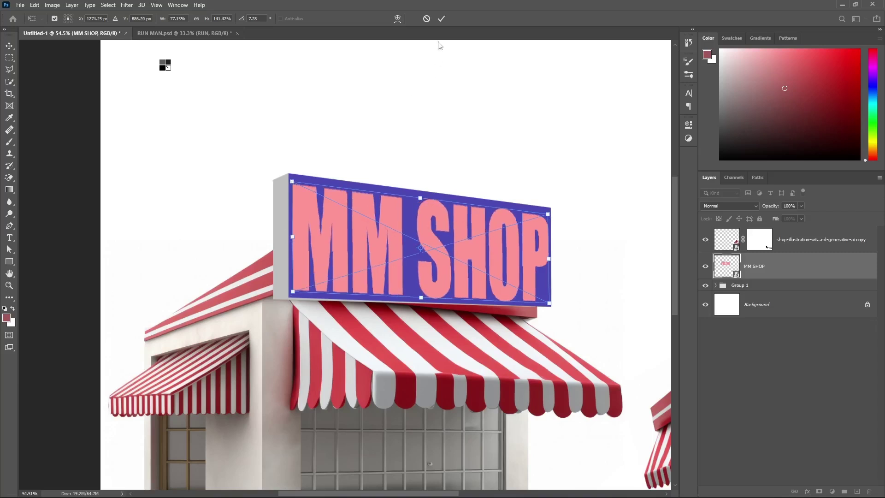
pyautogui.click(441, 19)
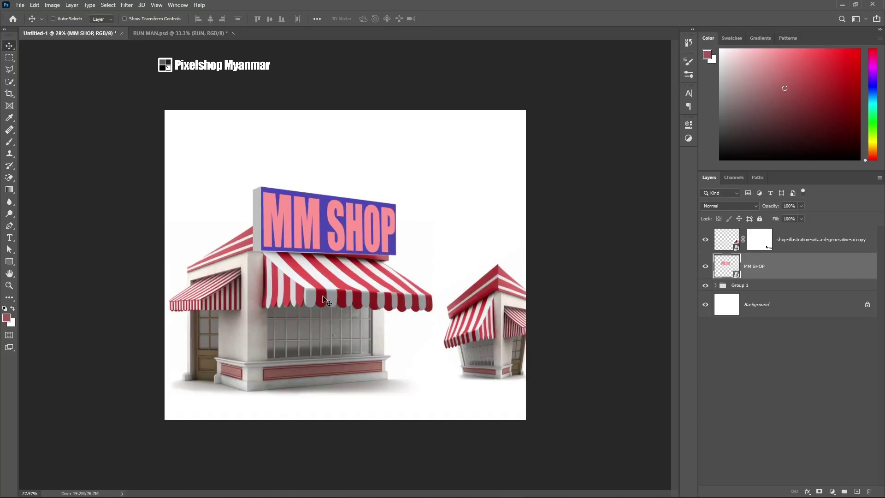
# Switch to RUN MAN.psd, hide the perspective RUN layer and show the upright RUN text layer
pyautogui.click(161, 36)
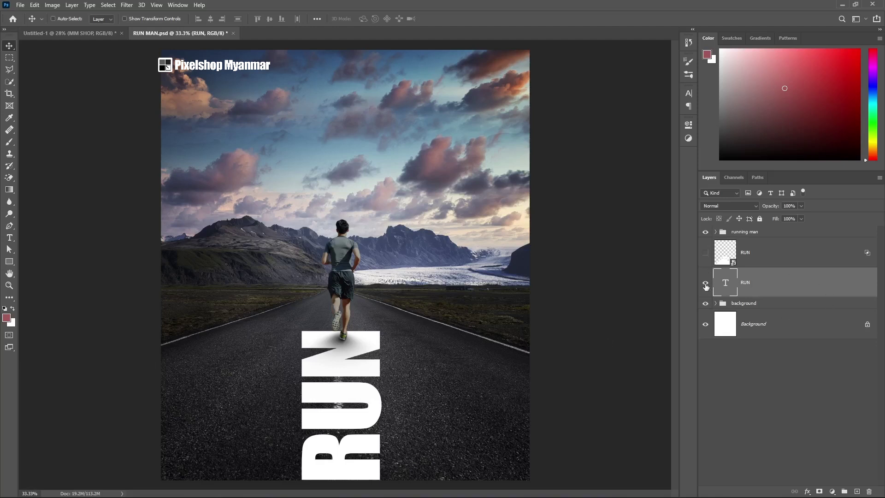
pyautogui.click(705, 284)
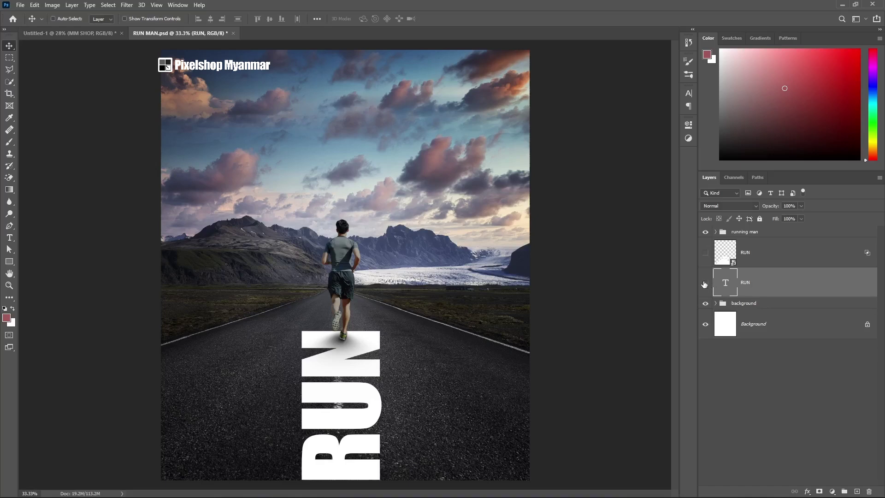
pyautogui.click(705, 253)
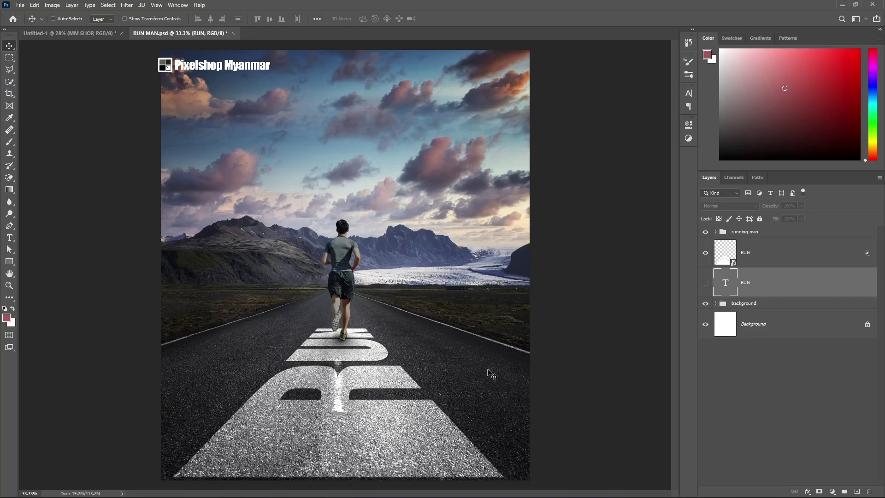
pyautogui.click(706, 254)
pyautogui.click(705, 281)
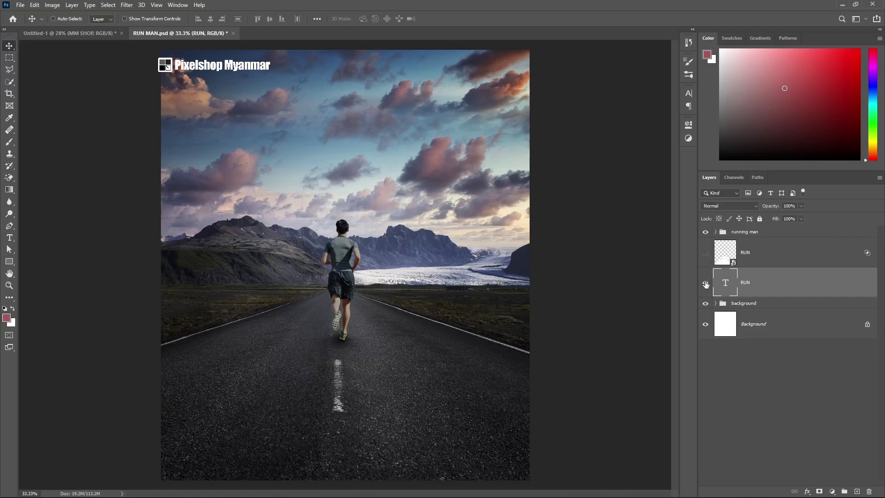
# Convert the RUN text layer to a smart object and put it in Perspective transform
pyautogui.rightClick(778, 289)
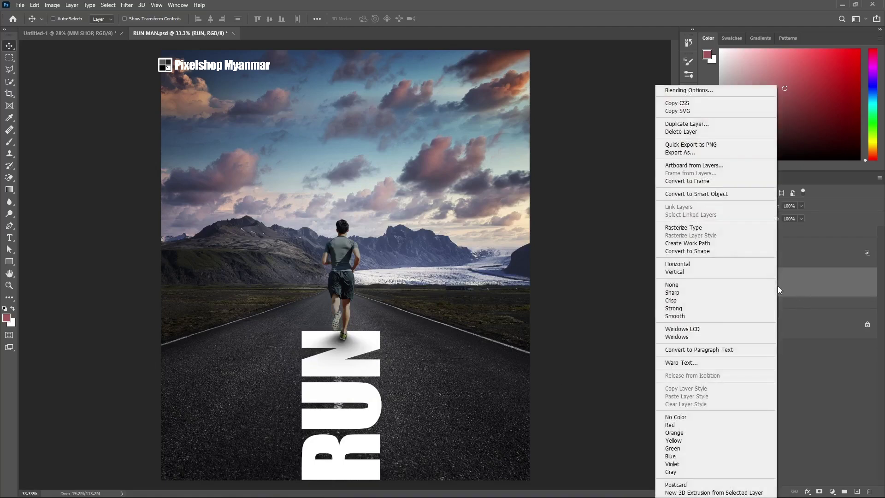
pyautogui.click(711, 195)
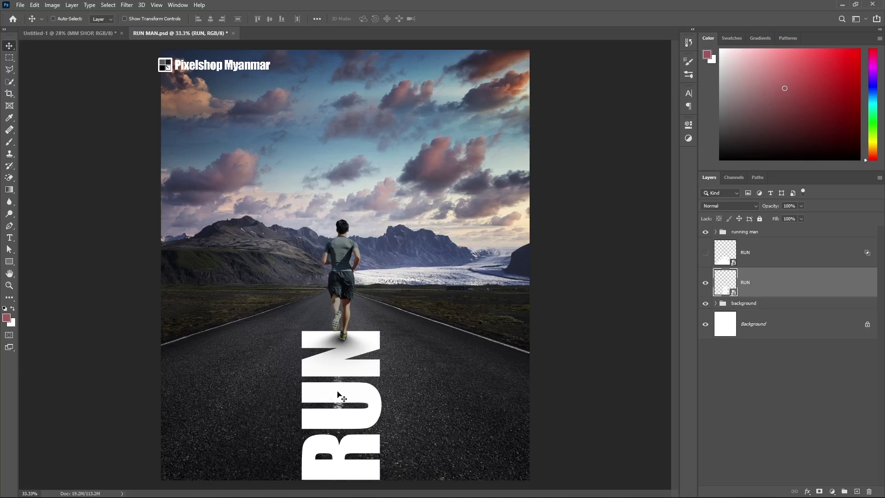
pyautogui.hotkey('ctrl', 't')
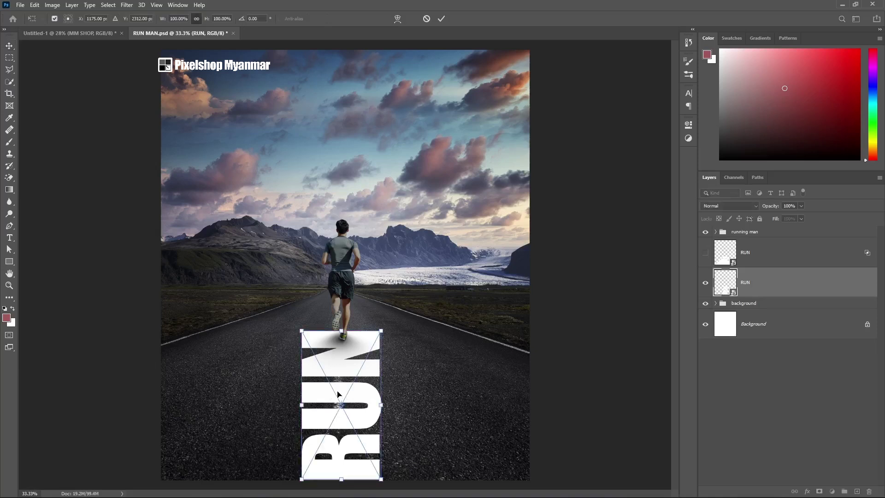
pyautogui.rightClick(364, 365)
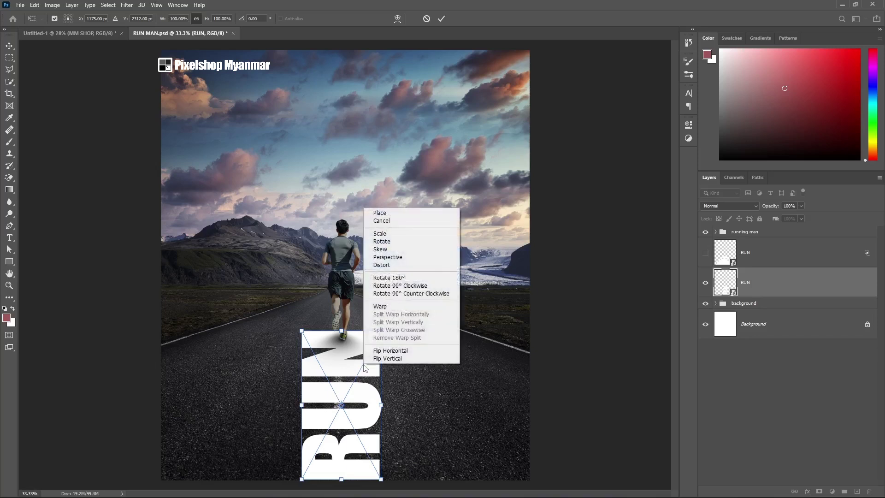
pyautogui.click(396, 259)
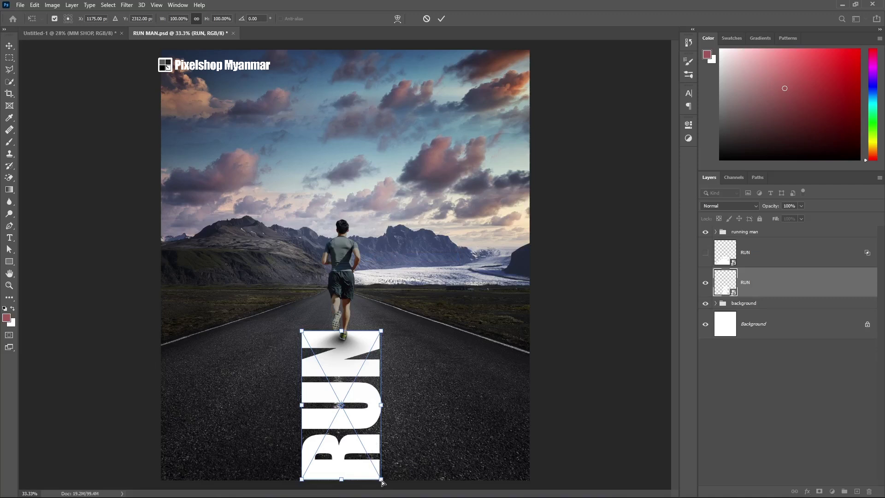
# Widen RUN's bottom across the road and narrow its top toward the runner
pyautogui.moveTo(382, 482)
pyautogui.mouseDown()
pyautogui.moveTo(391, 478)
pyautogui.moveTo(377, 495)
pyautogui.mouseUp()
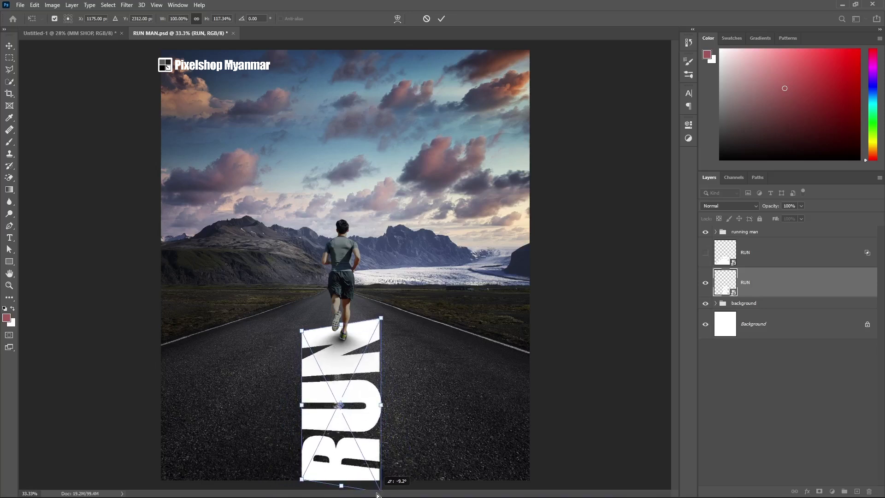
pyautogui.moveTo(377, 495)
pyautogui.mouseDown()
pyautogui.moveTo(413, 478)
pyautogui.moveTo(453, 475)
pyautogui.mouseUp()
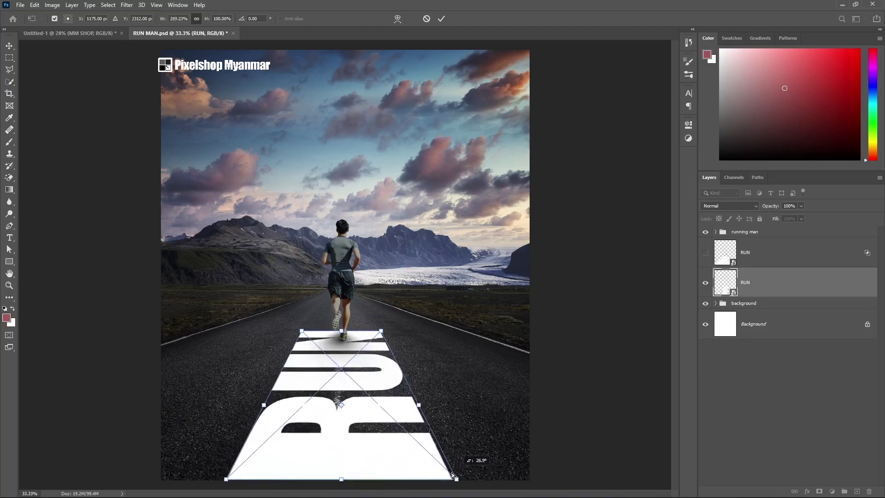
pyautogui.moveTo(452, 476); pyautogui.dragTo(456, 479)
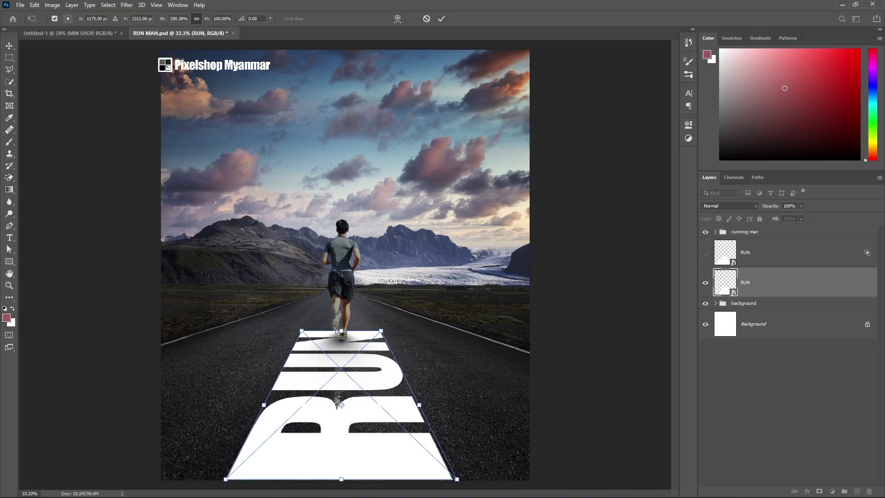
pyautogui.moveTo(381, 332); pyautogui.dragTo(369, 333)
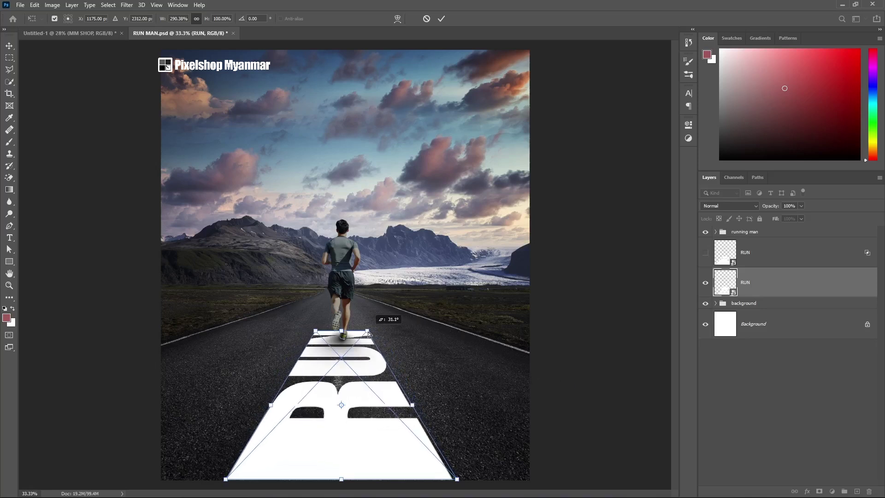
pyautogui.moveTo(456, 480); pyautogui.dragTo(461, 480)
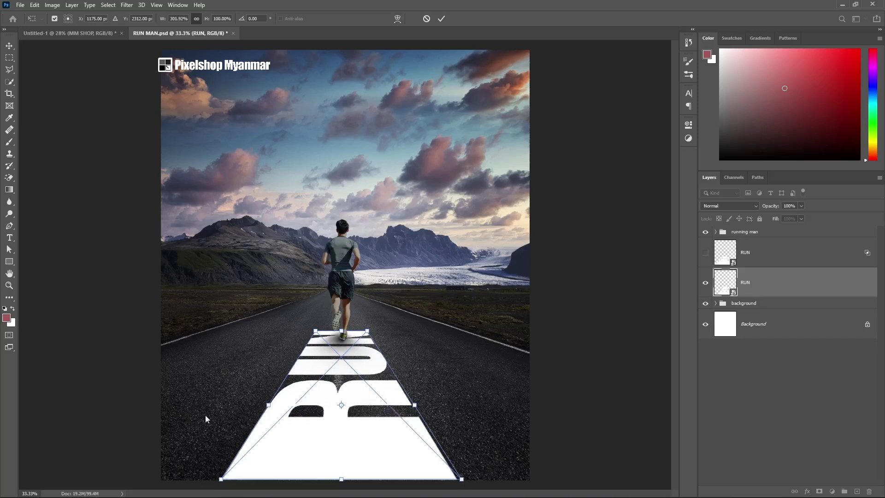
# Commit the RUN perspective transform with the options-bar checkmark
pyautogui.click(441, 18)
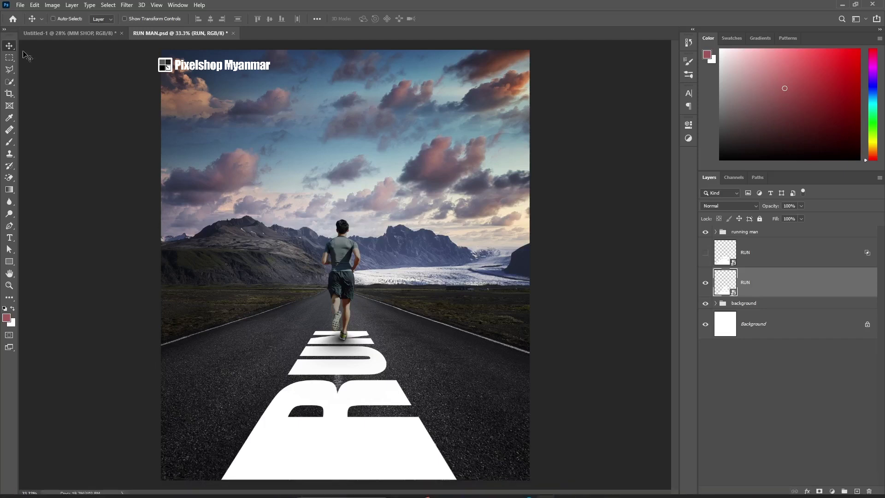
# In the MM SHOP document, hide the shop artwork layers and choose the W30Art House font
pyautogui.click(59, 34)
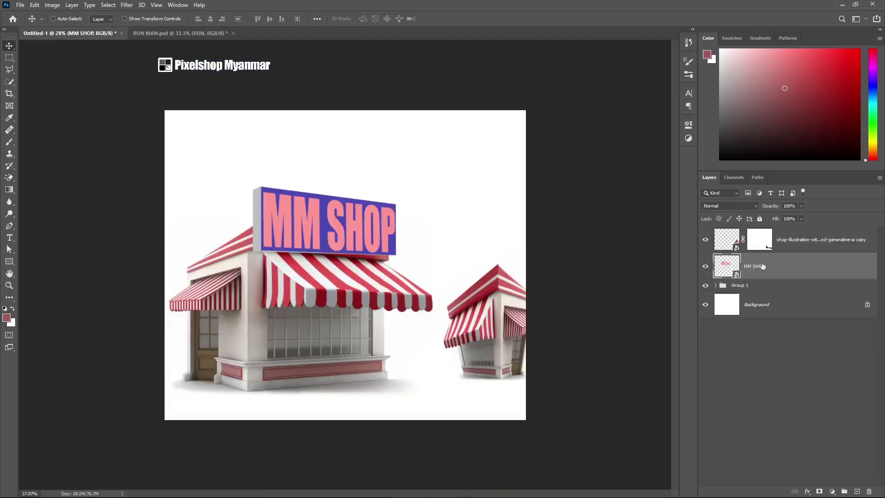
pyautogui.moveTo(705, 239); pyautogui.dragTo(705, 288)
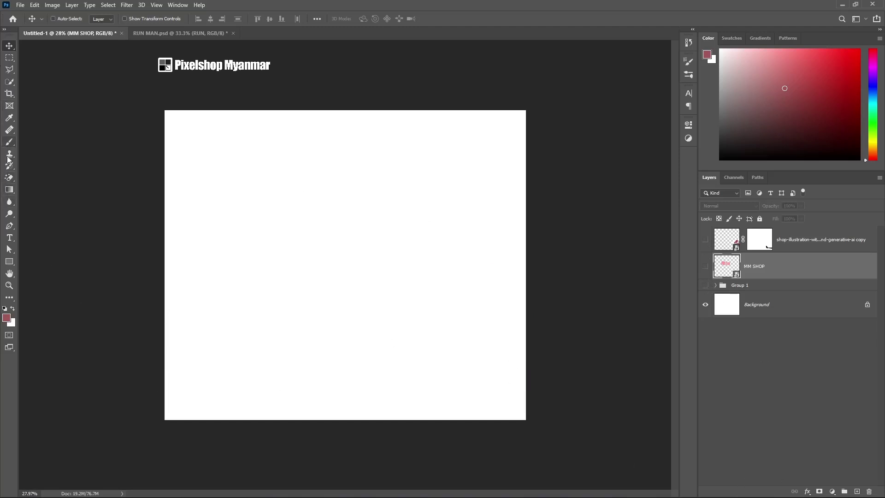
pyautogui.click(8, 240)
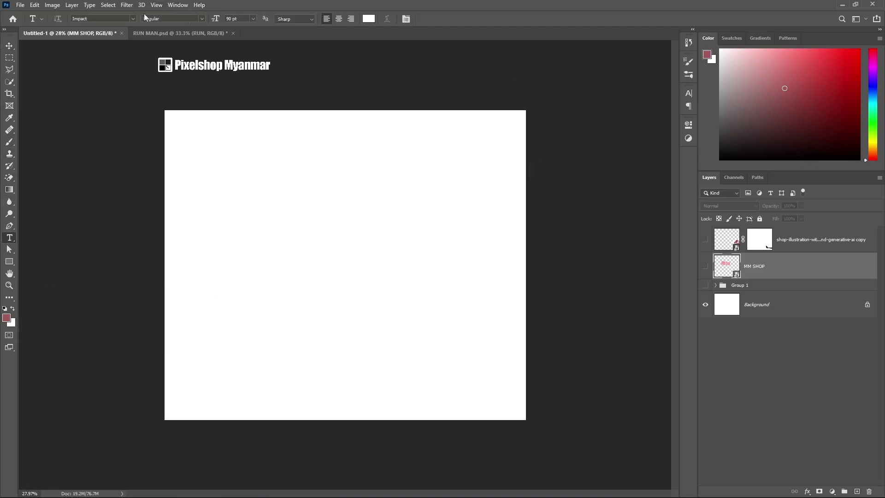
pyautogui.click(133, 19)
pyautogui.write('W30Art House')
pyautogui.press('Return')
# Add a text layer with Burmese text in dark grey 323232
pyautogui.click(285, 233)
pyautogui.click(368, 19)
pyautogui.write('323232')
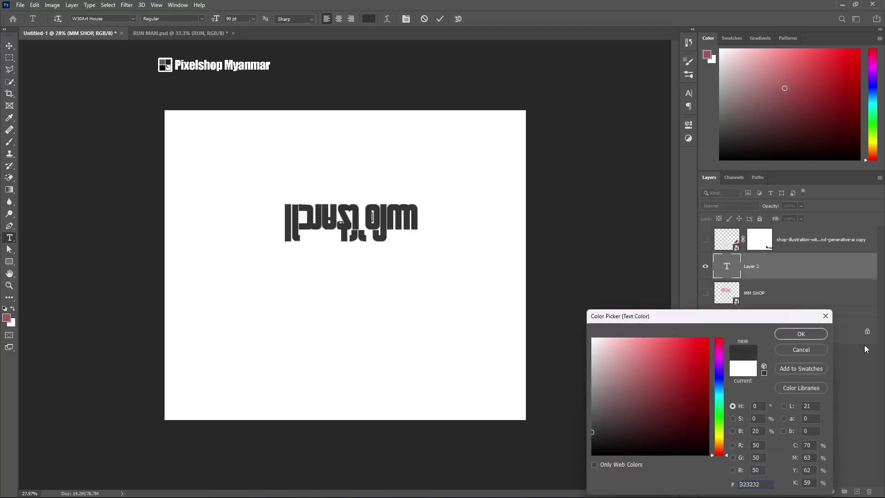
pyautogui.press('Return')
pyautogui.press('BackSpace')
pyautogui.write('ကဝးြ')
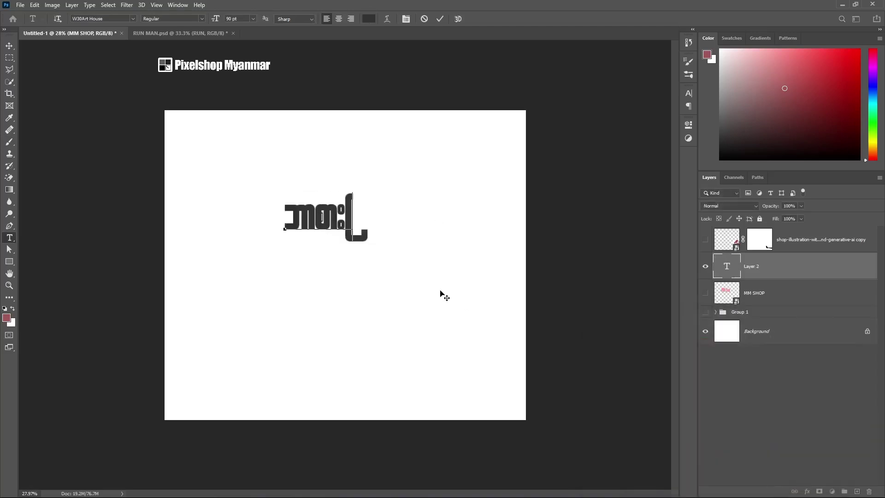
pyautogui.write('ပိုးြ')
pyautogui.write('yDvJ')
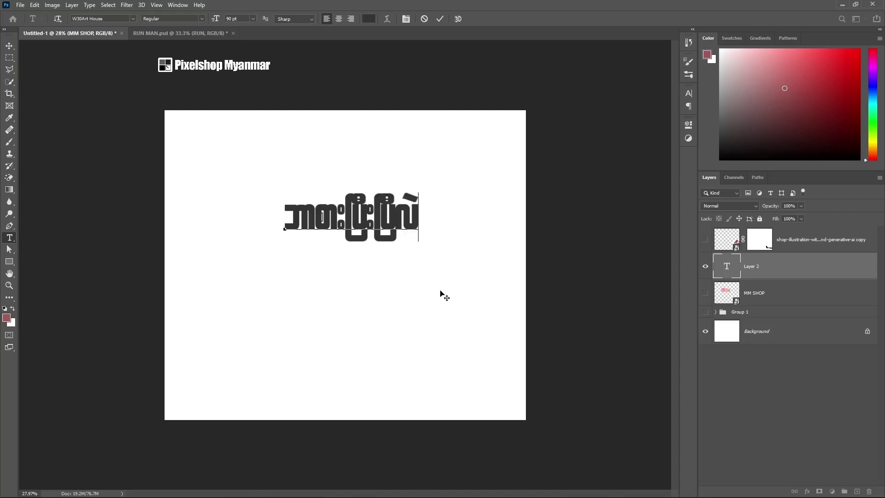
pyautogui.click(440, 19)
# Set the Burmese text's letter spacing (tracking) to 0
pyautogui.click(688, 93)
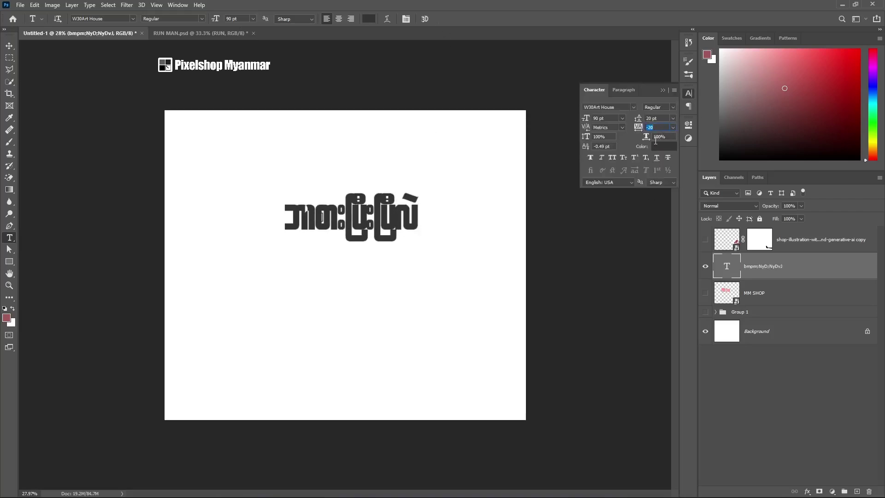
pyautogui.click(673, 127)
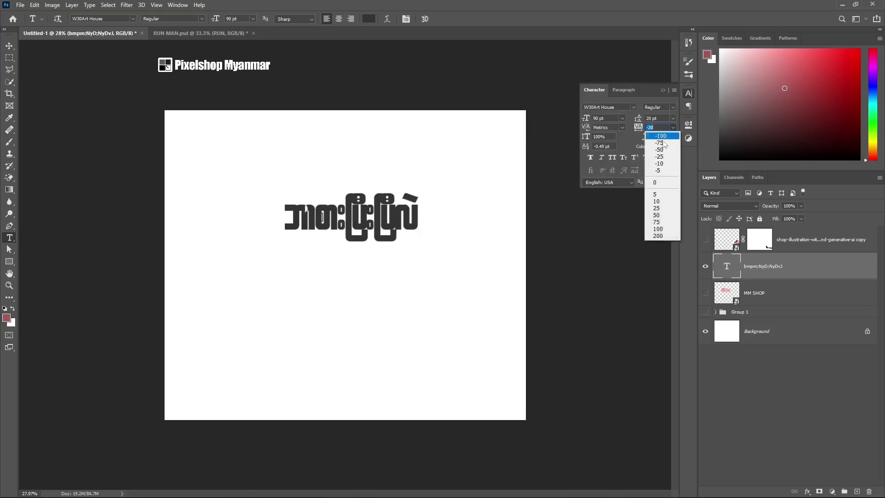
pyautogui.click(659, 182)
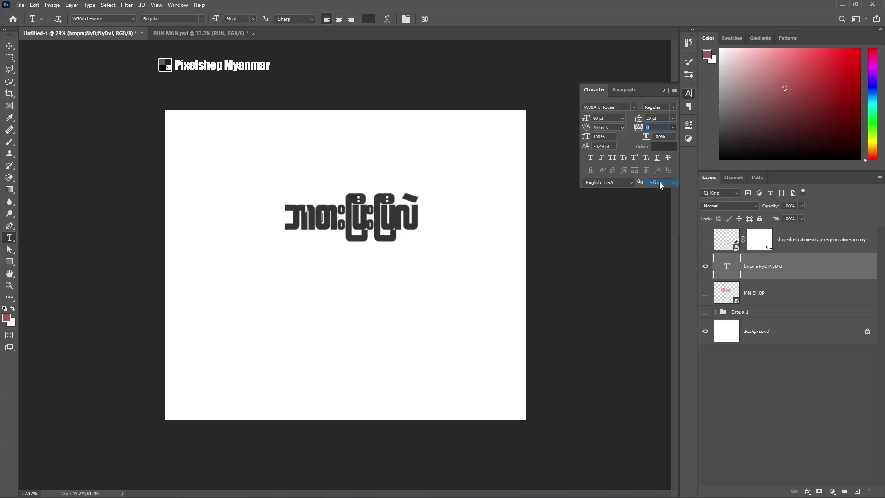
pyautogui.click(663, 90)
pyautogui.hotkey('ctrl', 't')
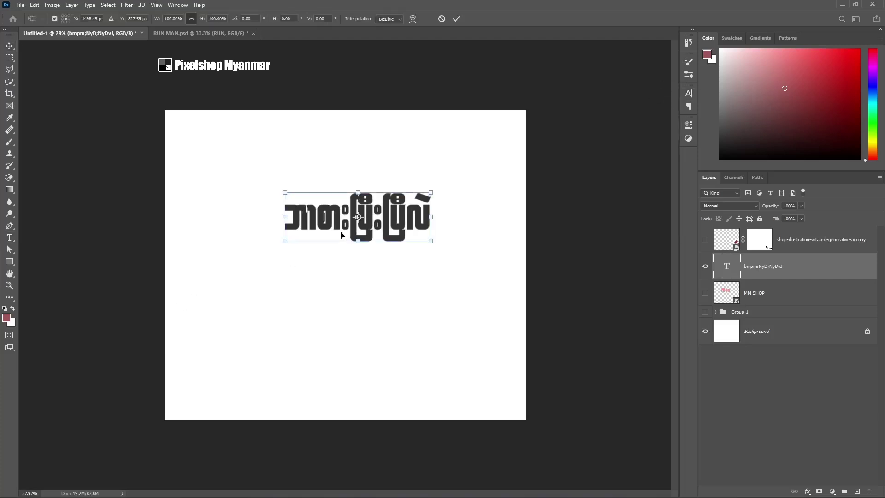
# Skew the Burmese text so its top leans right, then shift it up and left
pyautogui.rightClick(342, 234)
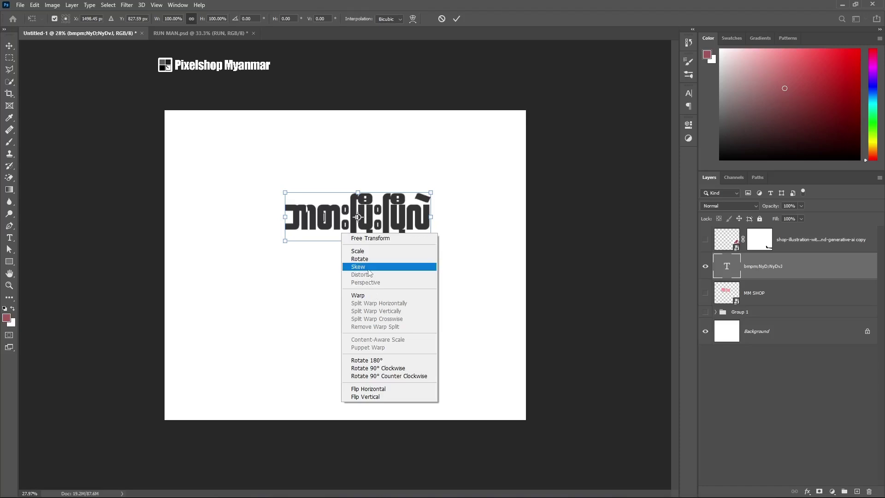
pyautogui.click(369, 268)
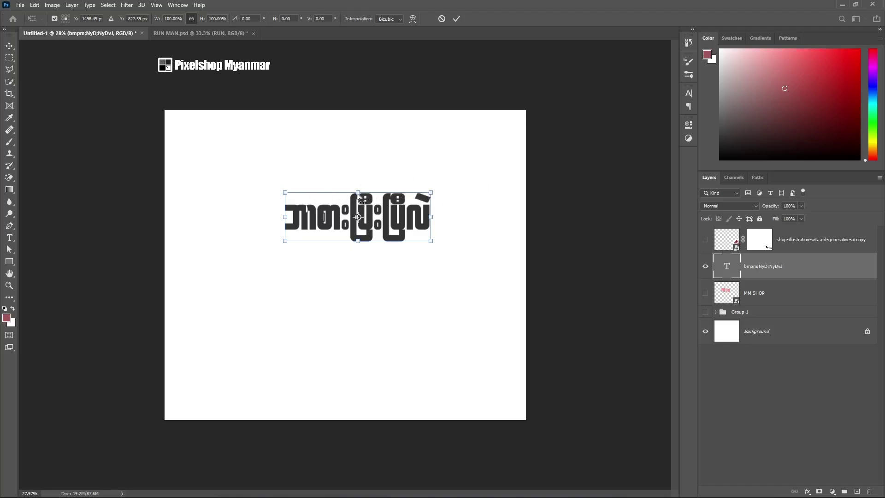
pyautogui.moveTo(359, 196); pyautogui.dragTo(382, 195)
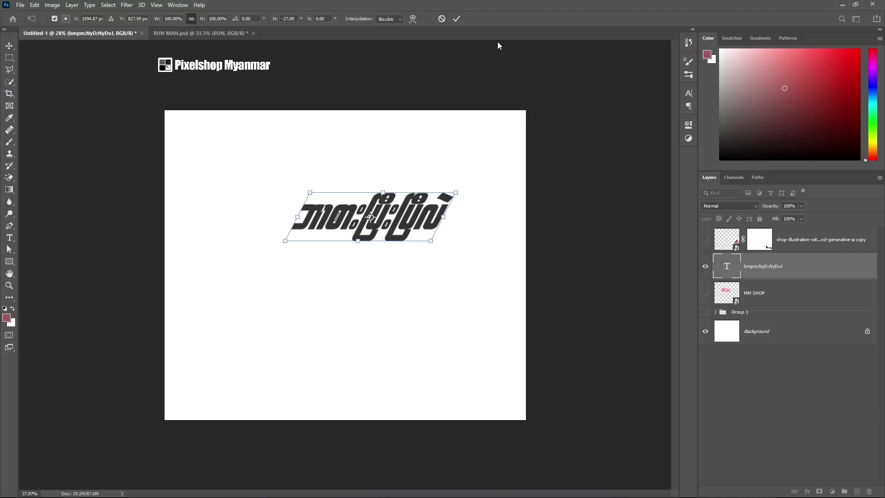
pyautogui.click(457, 18)
pyautogui.moveTo(428, 269); pyautogui.dragTo(356, 238)
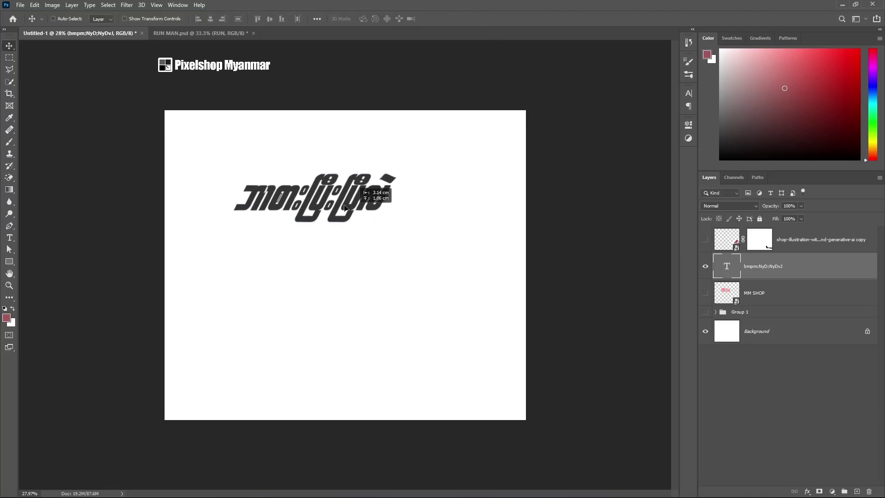
# Fill a square selection with the reddish foreground colour on a new layer below the text
pyautogui.click(8, 58)
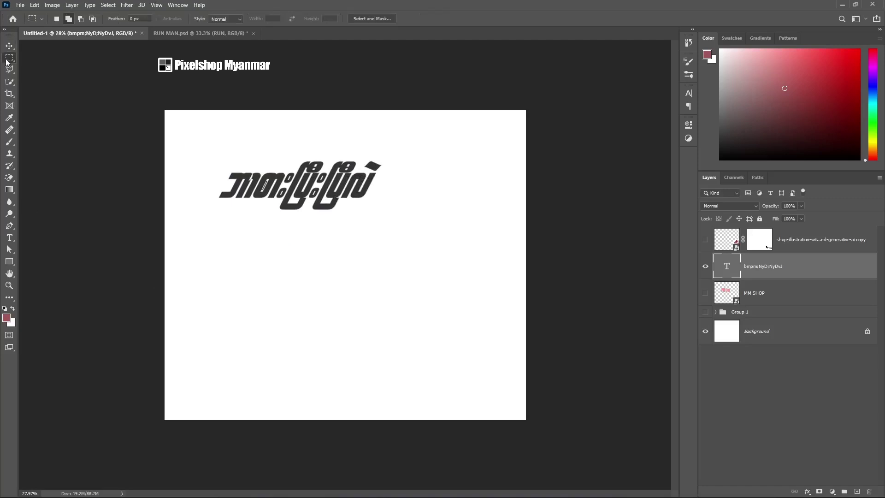
pyautogui.moveTo(262, 249); pyautogui.dragTo(374, 360)
pyautogui.click(857, 492)
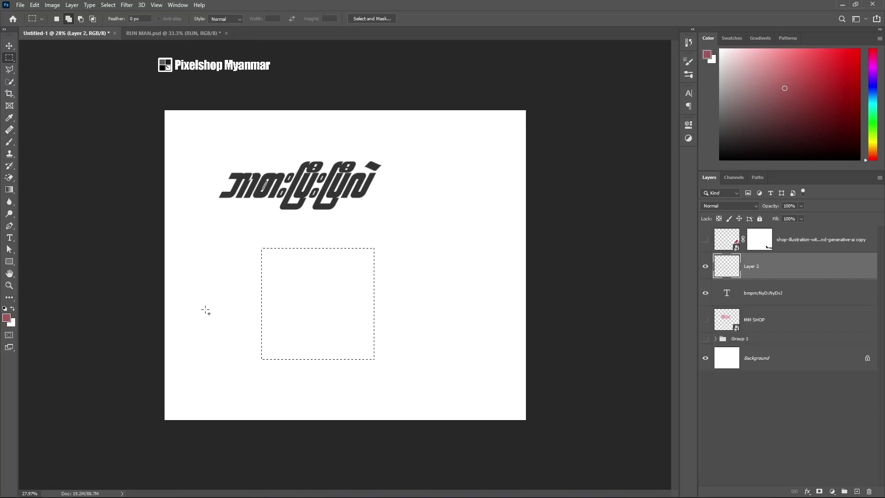
pyautogui.hotkey('alt', 'BackSpace')
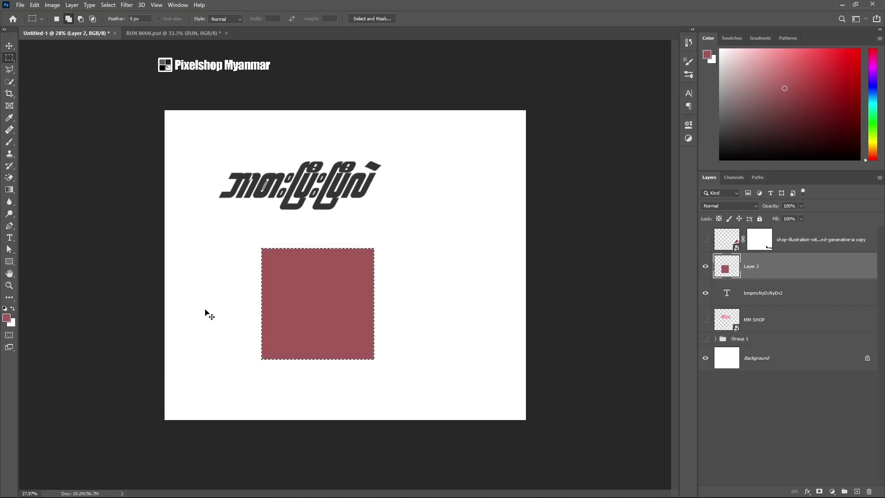
pyautogui.hotkey('ctrl', 'd')
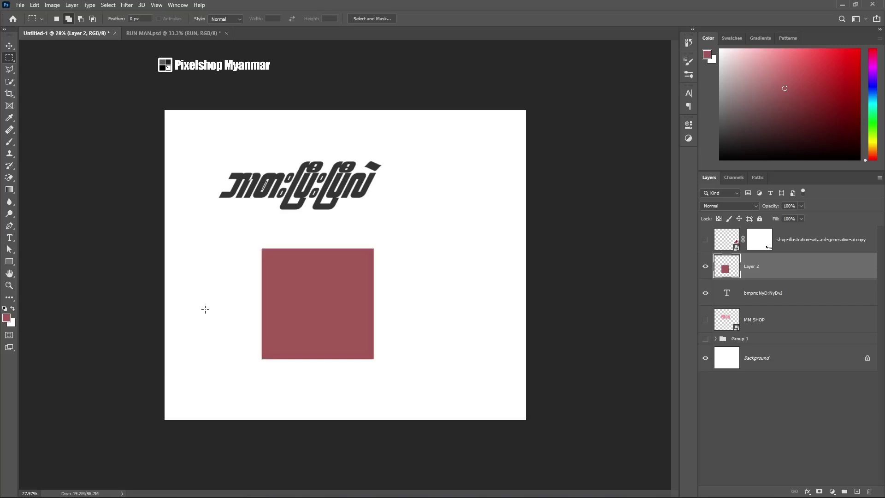
# Skew the square so its top shifts right, forming a parallelogram
pyautogui.hotkey('ctrl', 't')
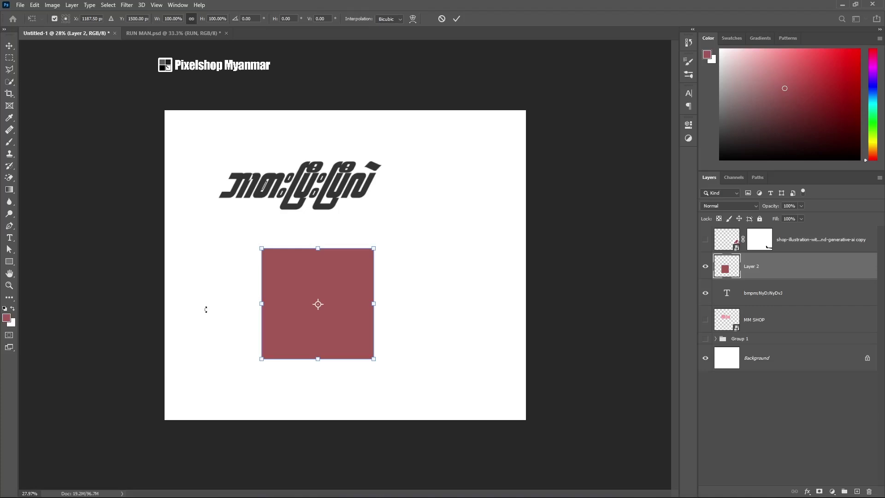
pyautogui.rightClick(300, 302)
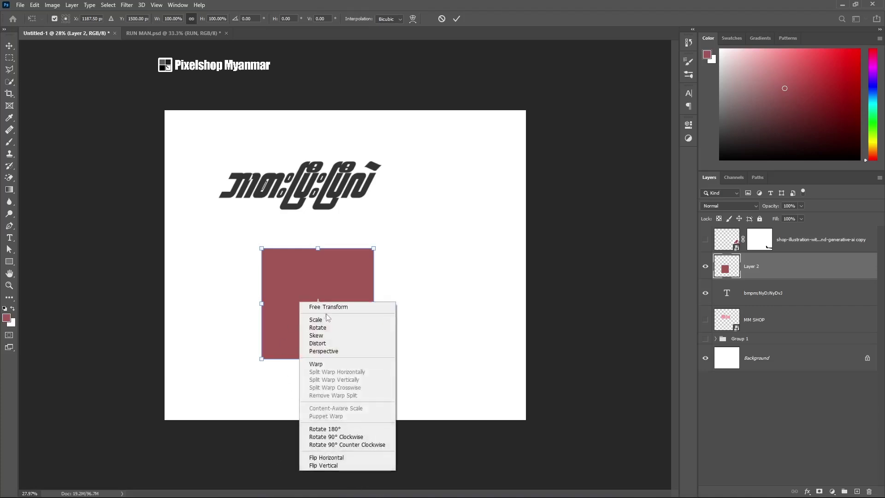
pyautogui.click(328, 336)
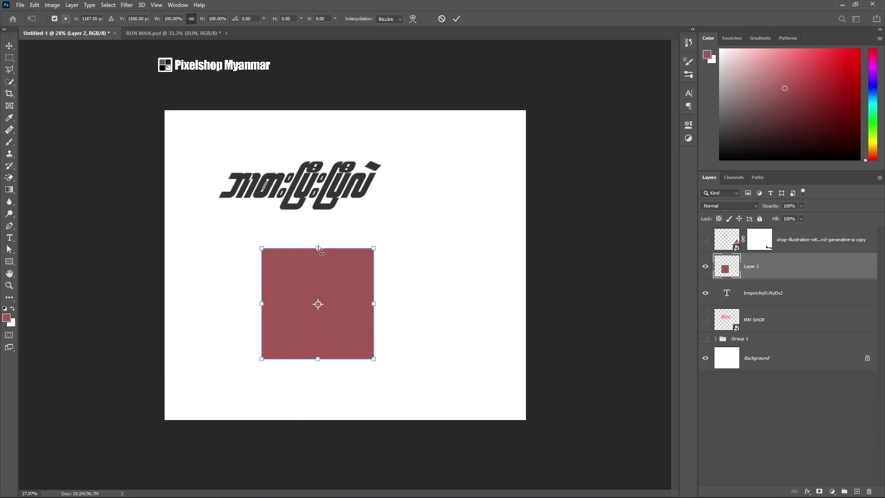
pyautogui.moveTo(318, 247); pyautogui.dragTo(355, 248)
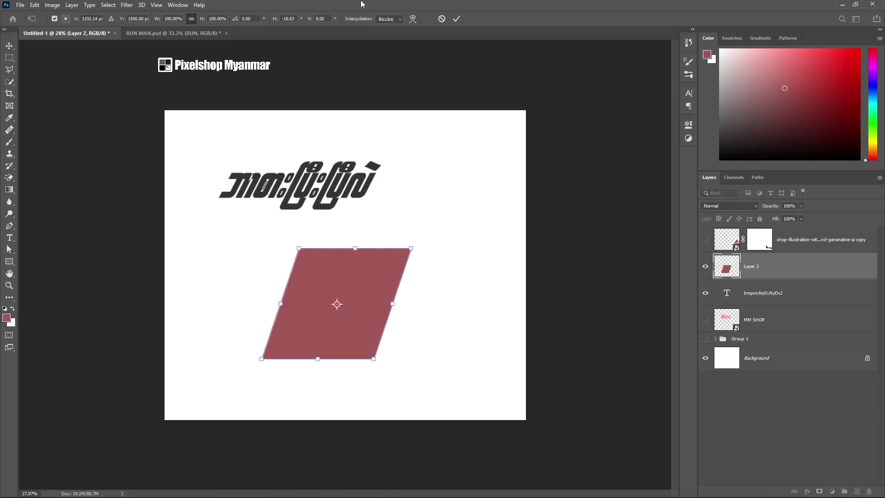
pyautogui.click(456, 19)
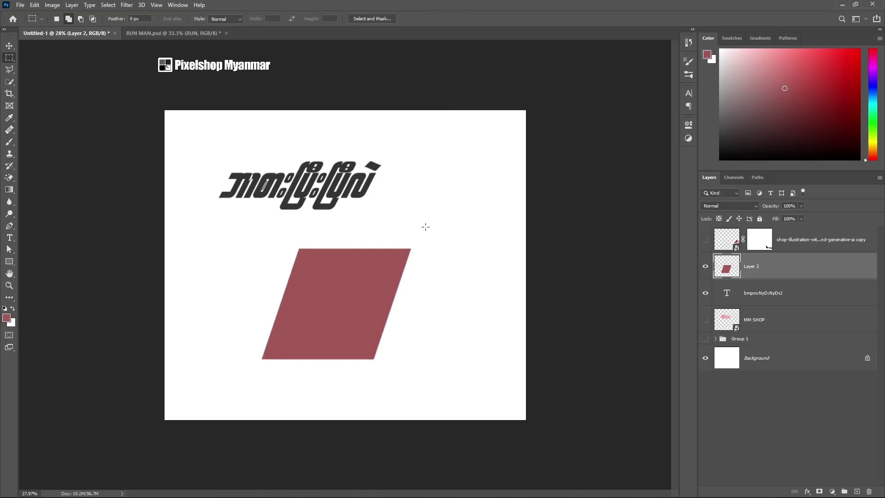